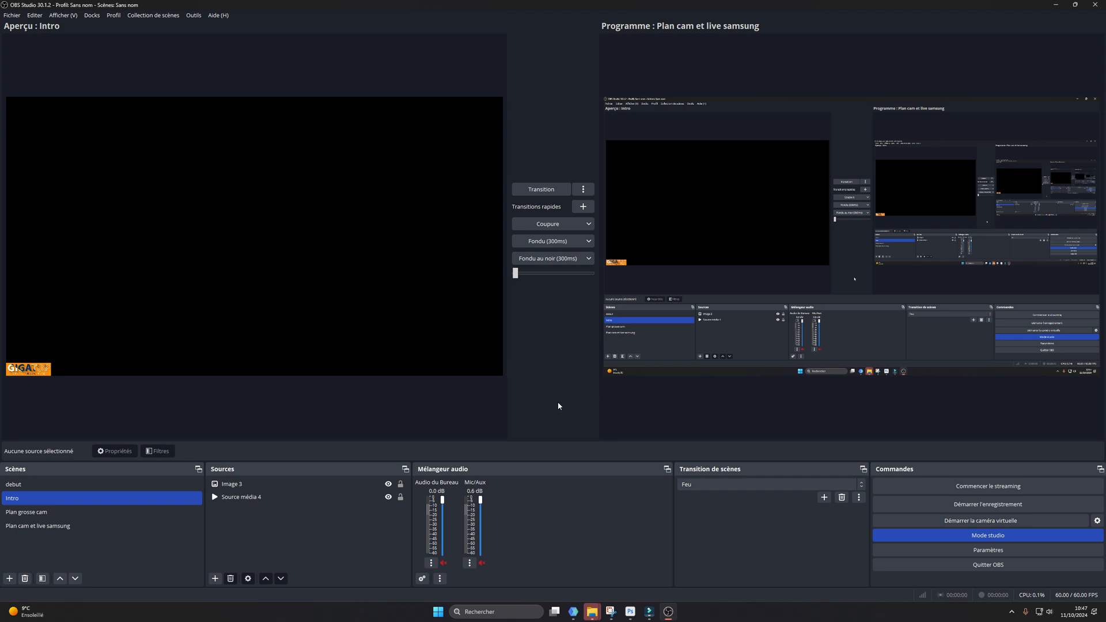
Send the Intro scene to the program output with the Feu transition
left_click(533, 192)
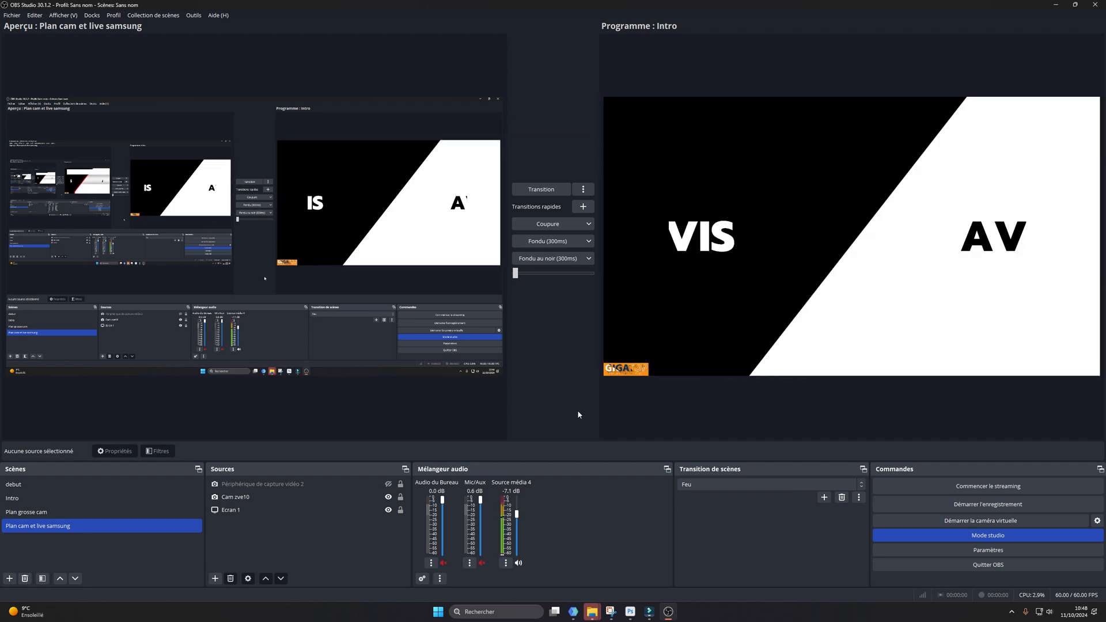
Switch to Wondershare Filmora and place a Calque de réglage at the start of the Video 1 track
left_click(651, 617)
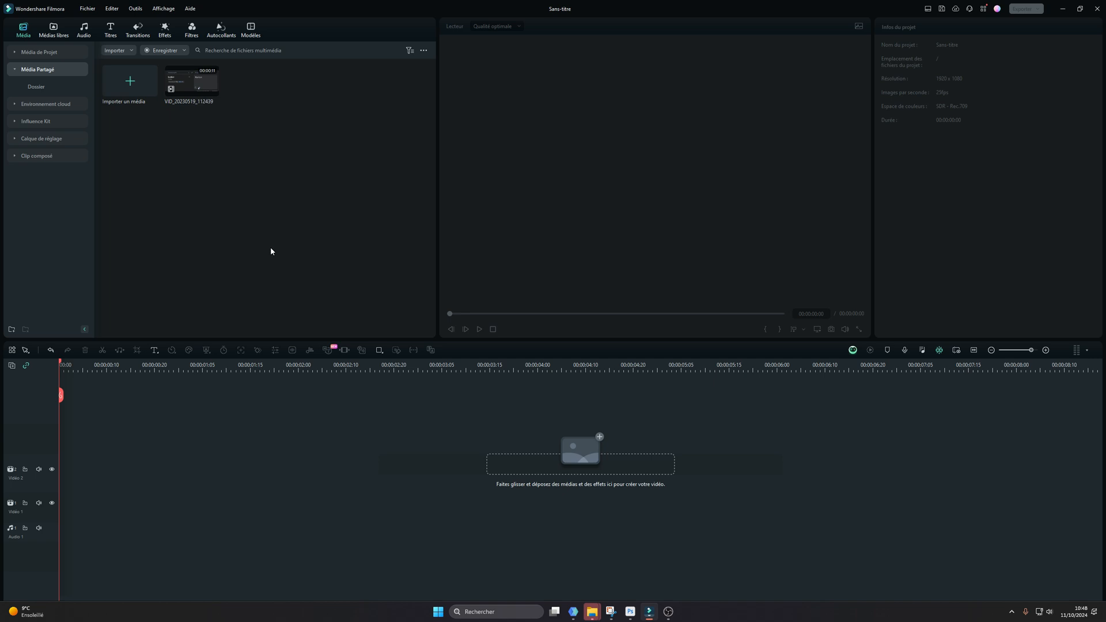
left_click(42, 138)
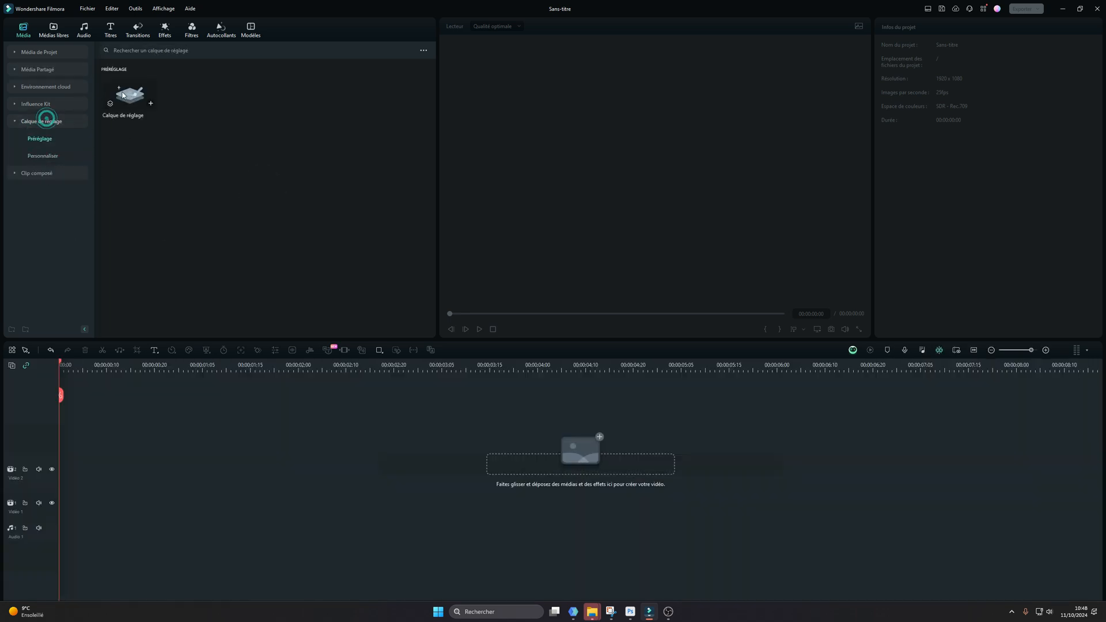
left_click_drag(129, 94, 78, 505)
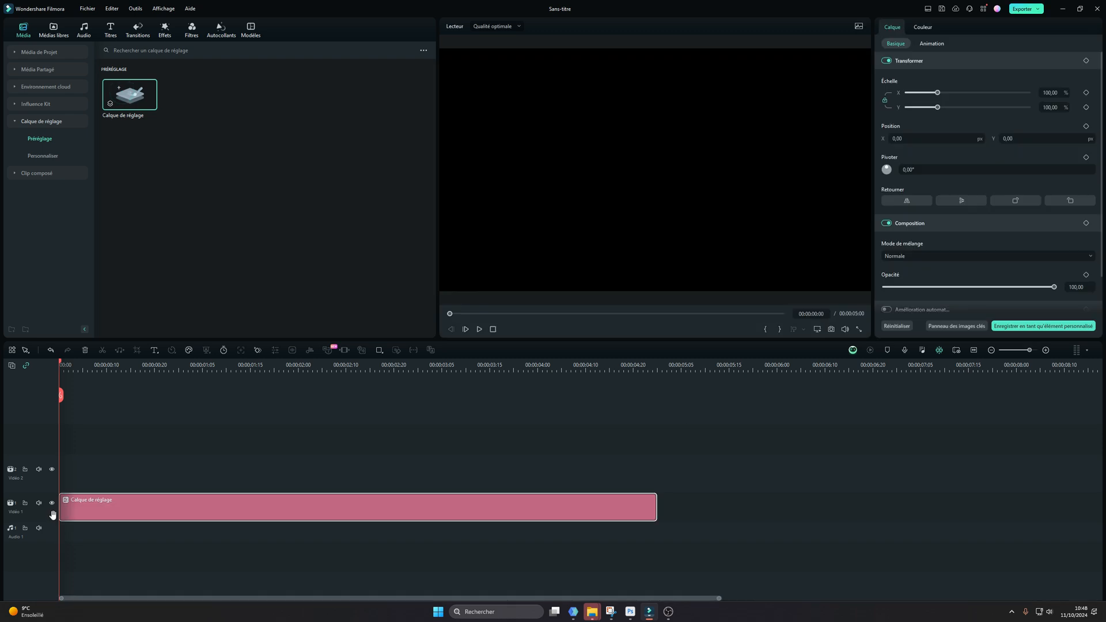
Split the adjustment layer at 00:00:01:09 and shorten its second part to end at about 00:00:02:14
left_click_drag(159, 365, 223, 369)
key("ctrl+b")
left_click_drag(320, 460, 484, 487)
left_click_drag(652, 504, 367, 516)
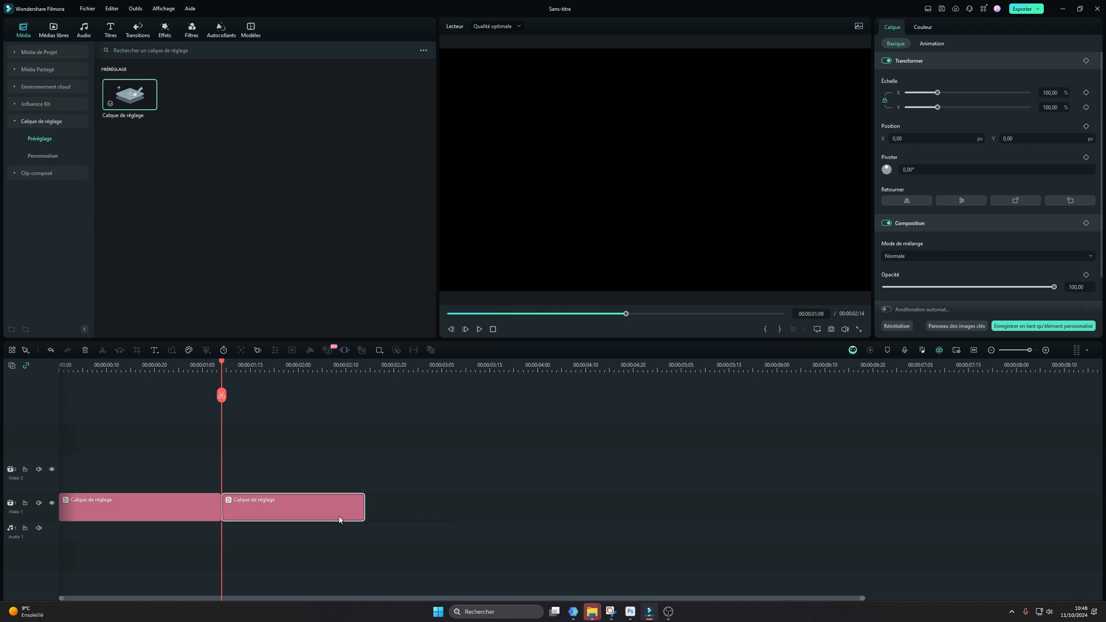
Trim the first adjustment layer to end at about 00:00:01:01 and place the playhead on the cut
left_click_drag(220, 508, 183, 508)
left_click_drag(254, 506, 254, 506)
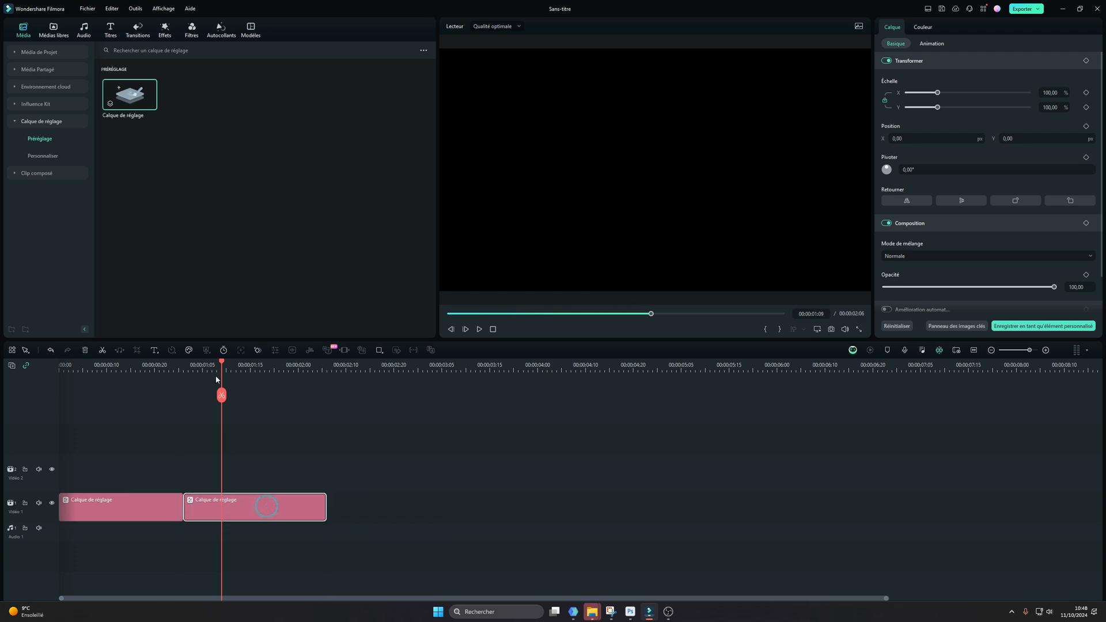
left_click_drag(223, 363, 182, 372)
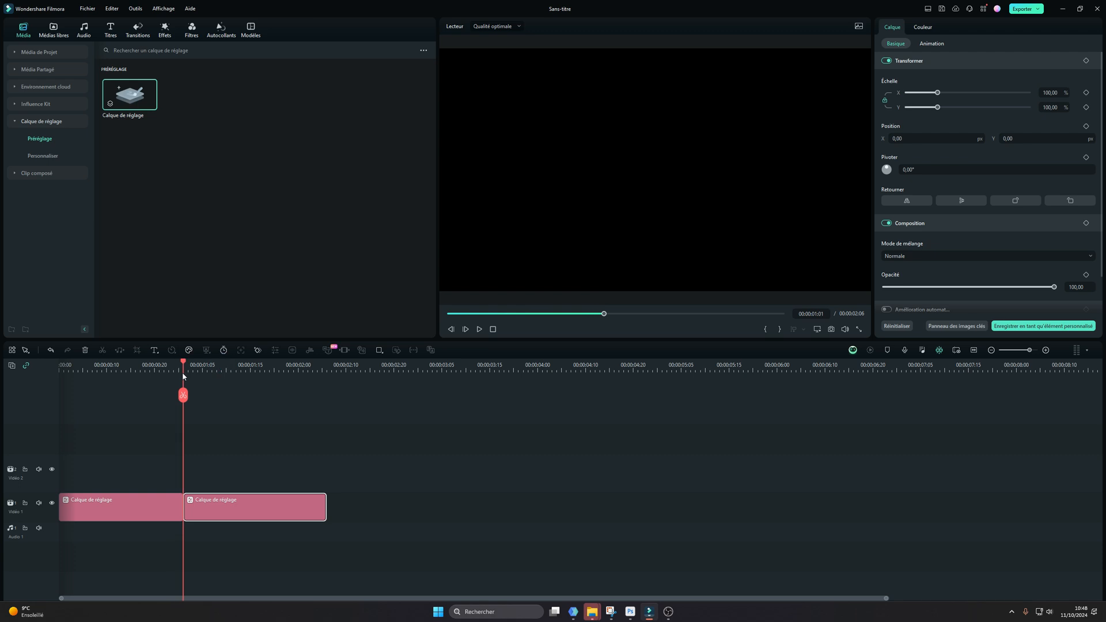
Search the transitions library for "eau"
left_click(138, 34)
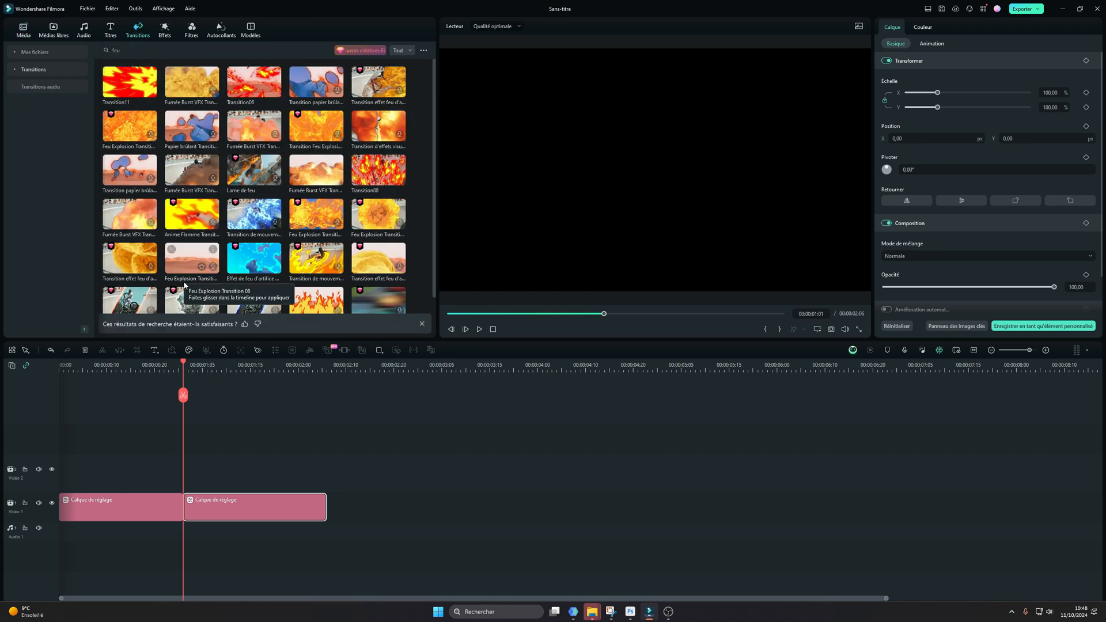
left_click(139, 50)
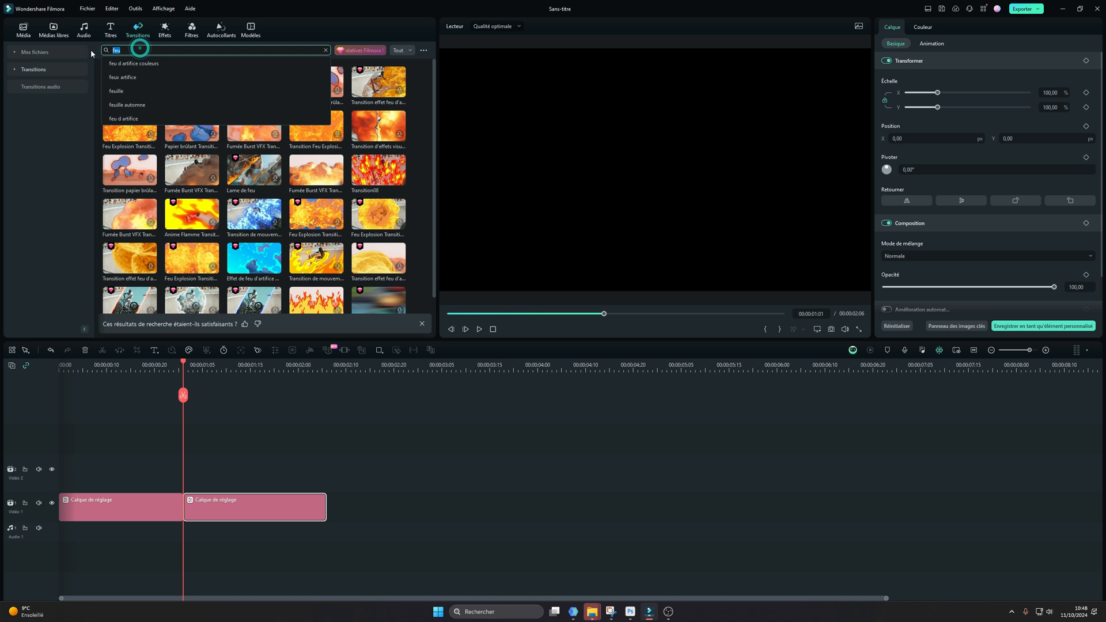
key("BackSpace")
type("eau")
key("Return")
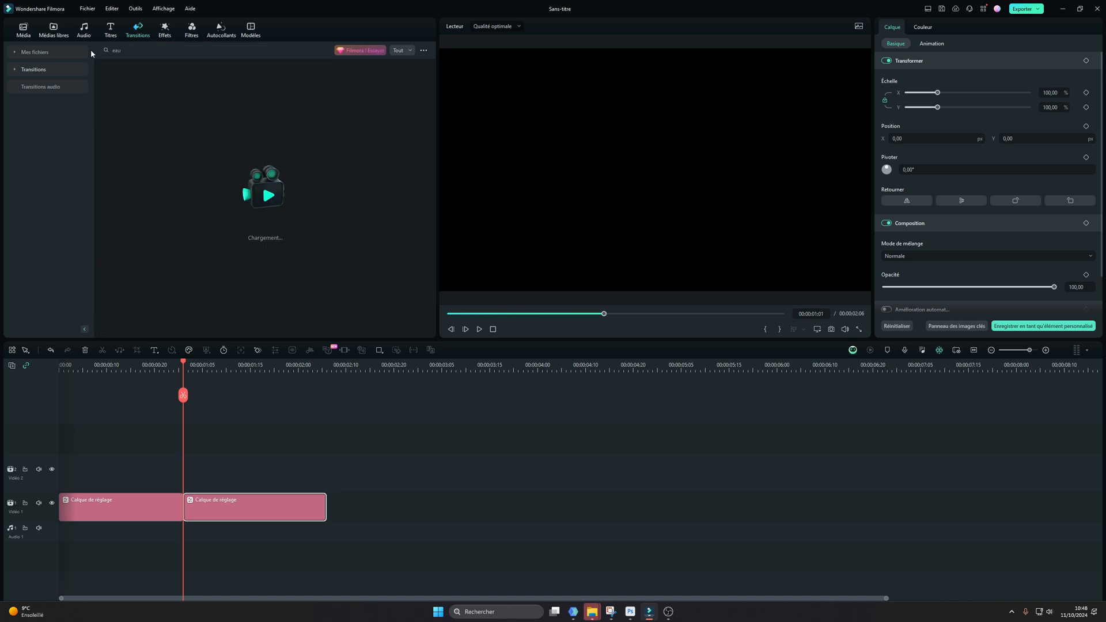
Preview the water transitions Transition des compét..., Hello Summer Pack and Transition liquide 16
left_click(128, 90)
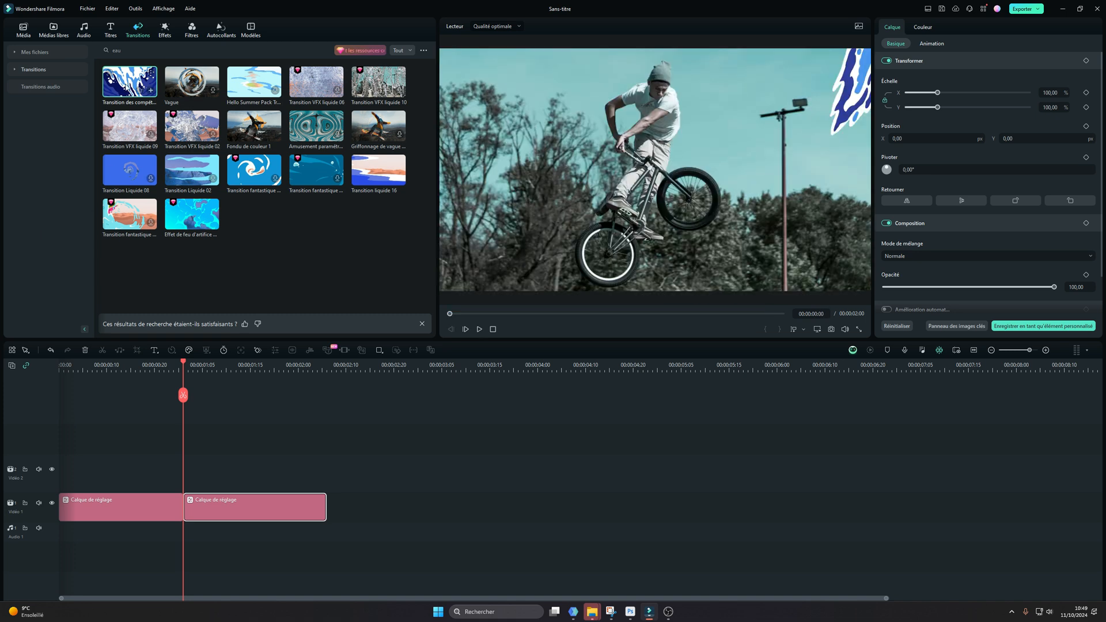
left_click(129, 87)
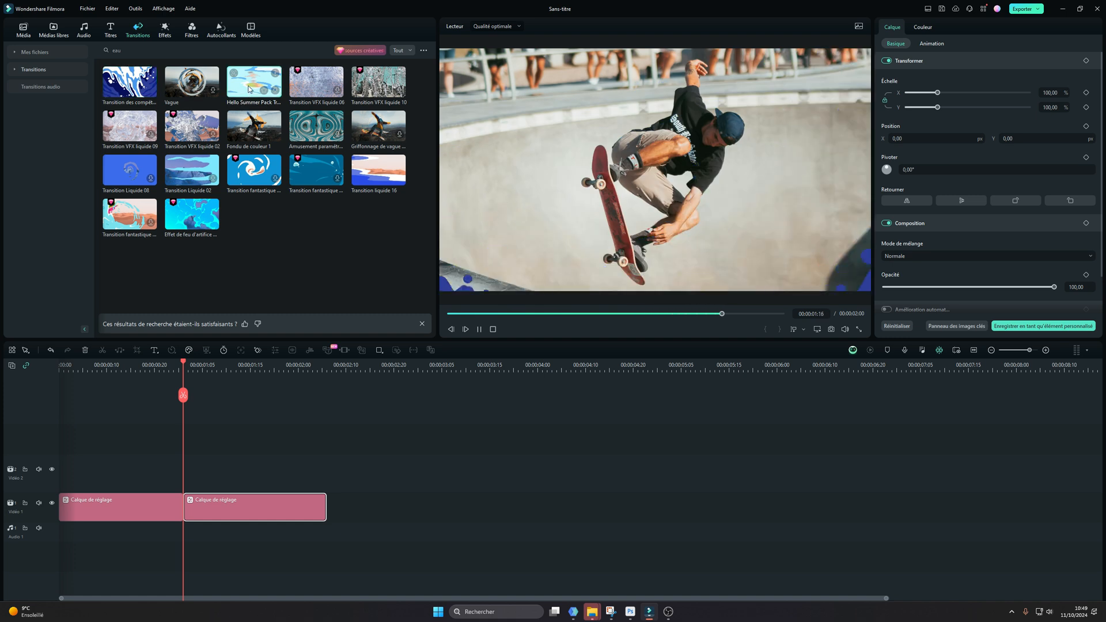
left_click(249, 89)
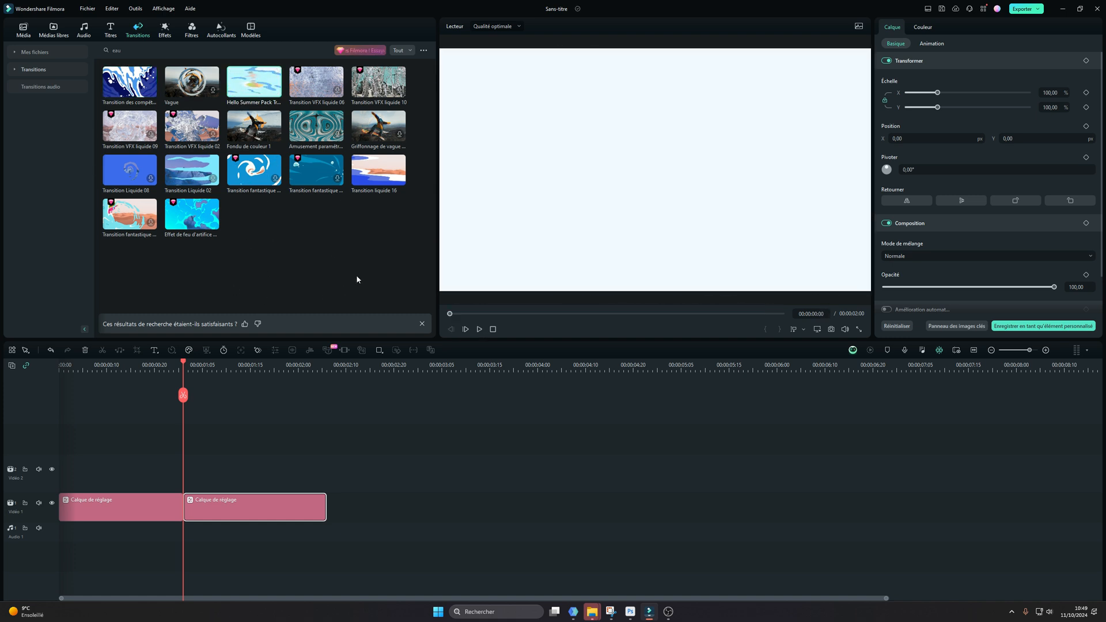
left_click(377, 172)
Apply the blue wave transition Transition des compét... at the cut between the two adjustment layers and play it back
left_click_drag(115, 77, 178, 514)
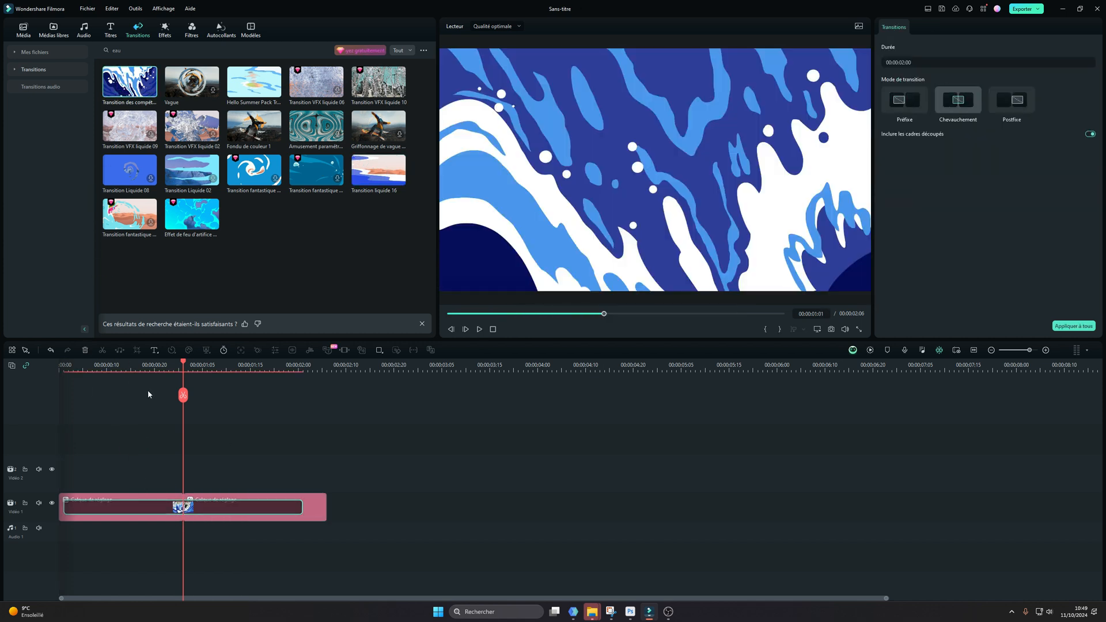
key("space")
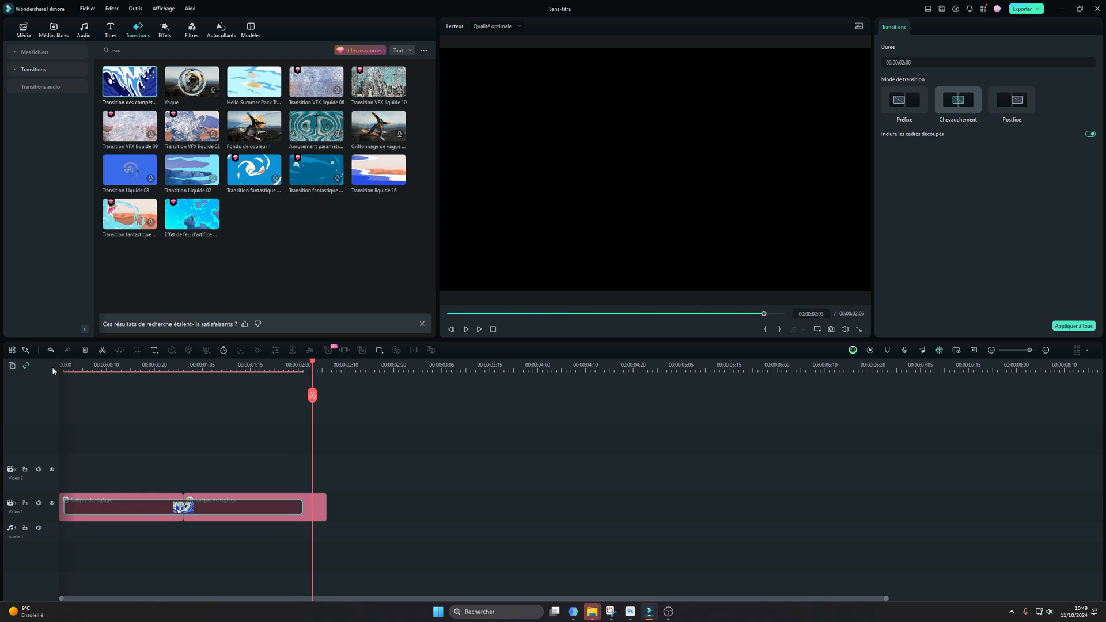
Trim the end of the second adjustment layer to 00:00:02:01 so it finishes with the transition
left_click_drag(322, 509, 312, 509)
left_click(69, 361)
left_click_drag(69, 361, 304, 372)
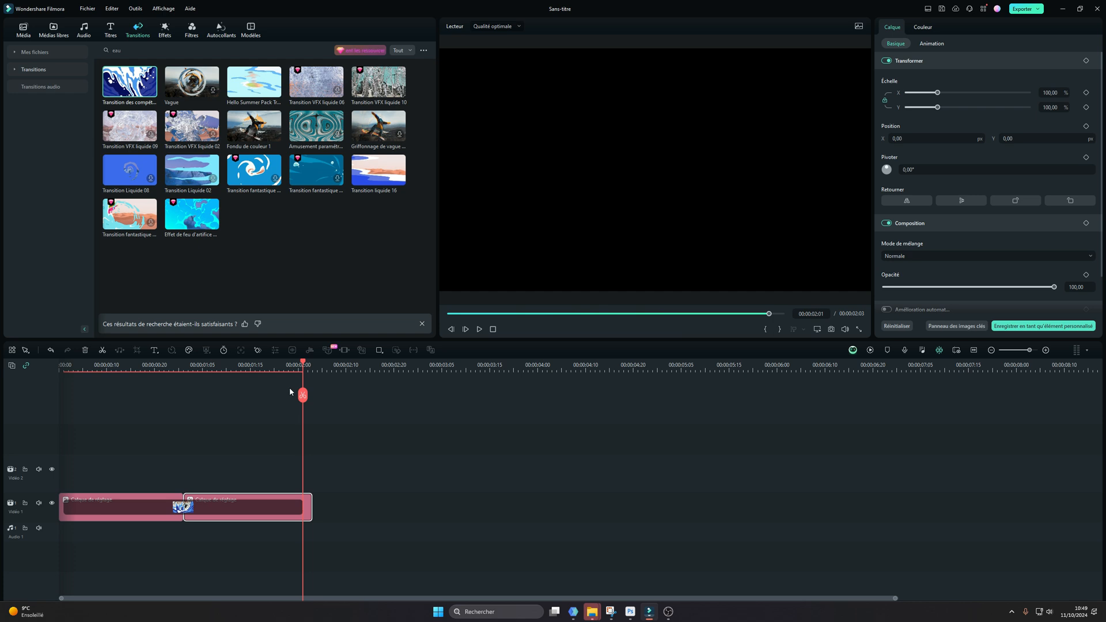
left_click_drag(301, 360, 279, 362)
left_click_drag(310, 510, 304, 511)
left_click_drag(60, 507, 60, 506)
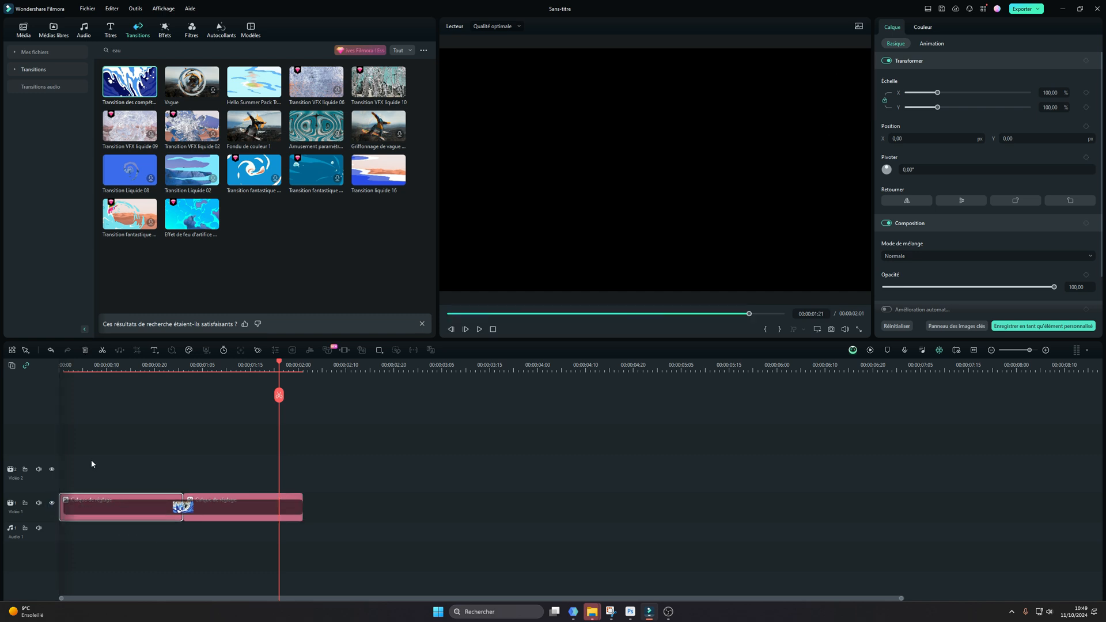
Scrub through the middle of the transition to find the moment when it covers the whole frame
left_click_drag(188, 367, 142, 385)
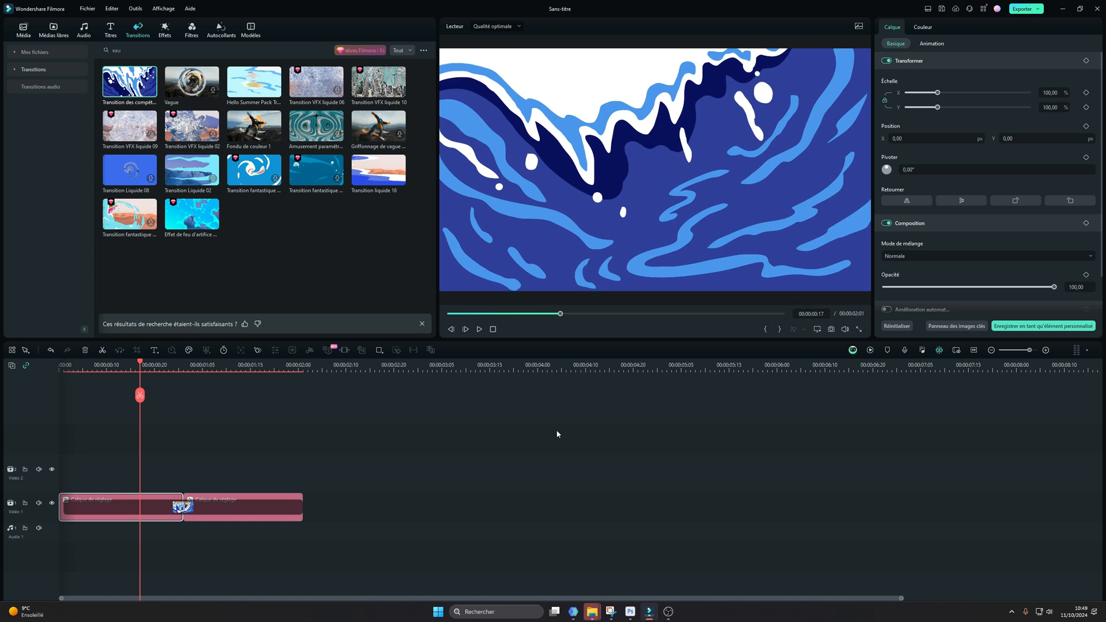
left_click_drag(147, 365, 171, 367)
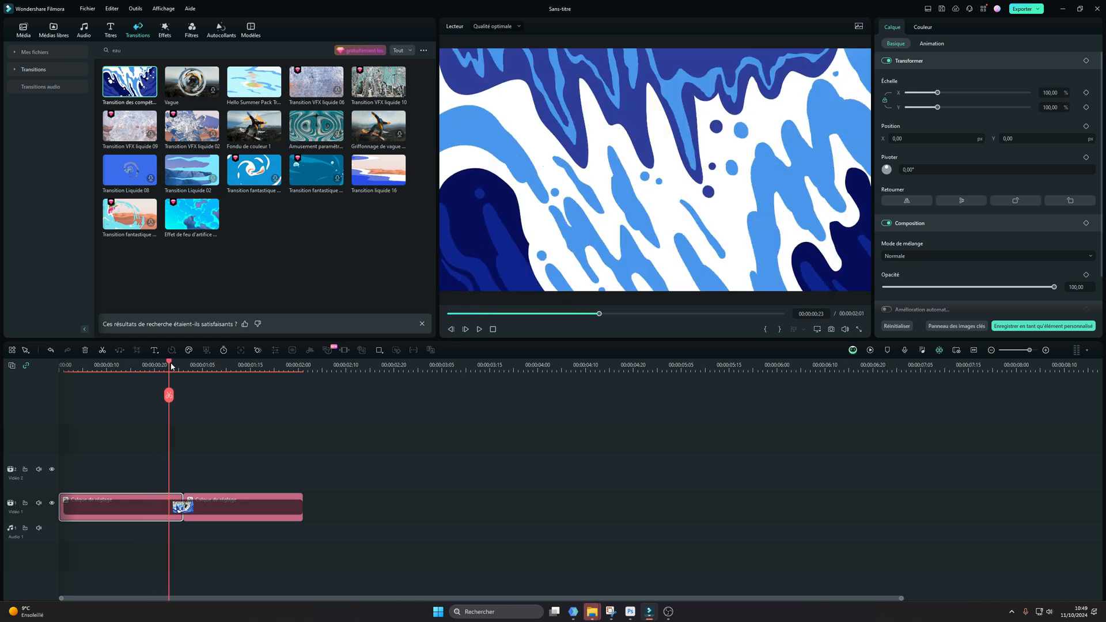
left_click(159, 365)
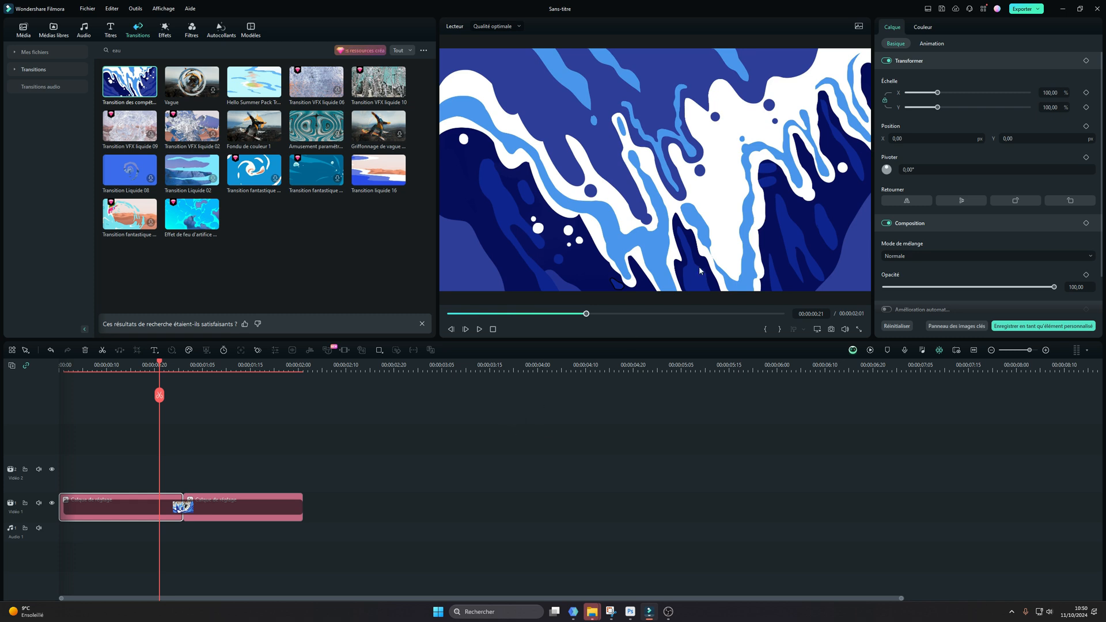
Set up a local export named "test transition 3" with the quality set to La meilleure
left_click(1021, 10)
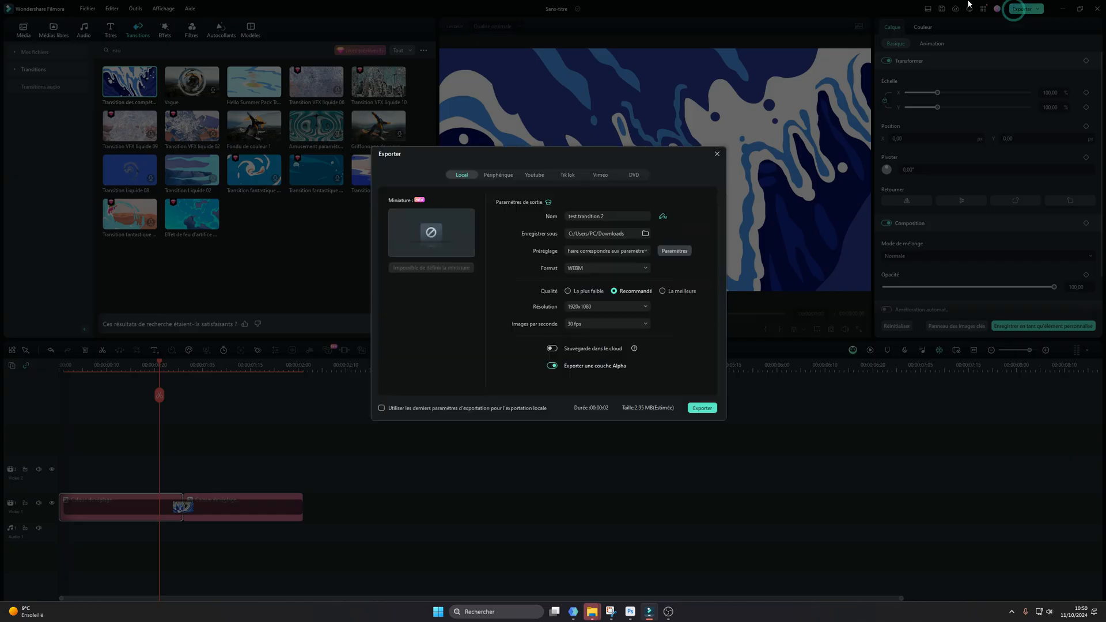
left_click(617, 213)
type("3")
left_click(663, 290)
Export the transition in WEBM format with an alpha layer and open the folder containing the exported file
left_click(587, 269)
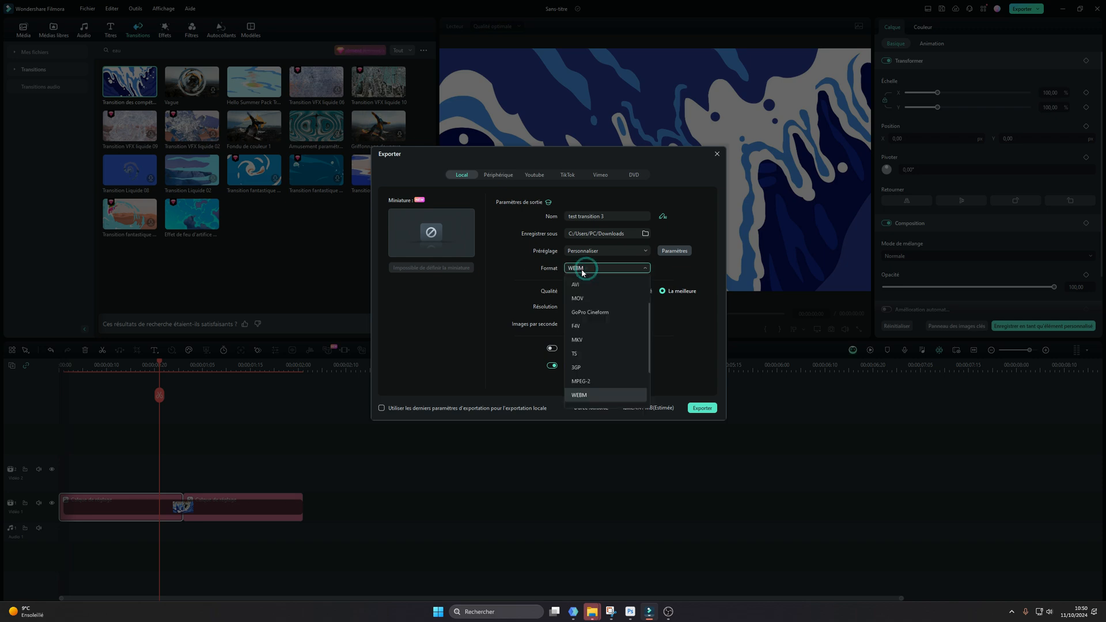
left_click_drag(648, 335, 649, 285)
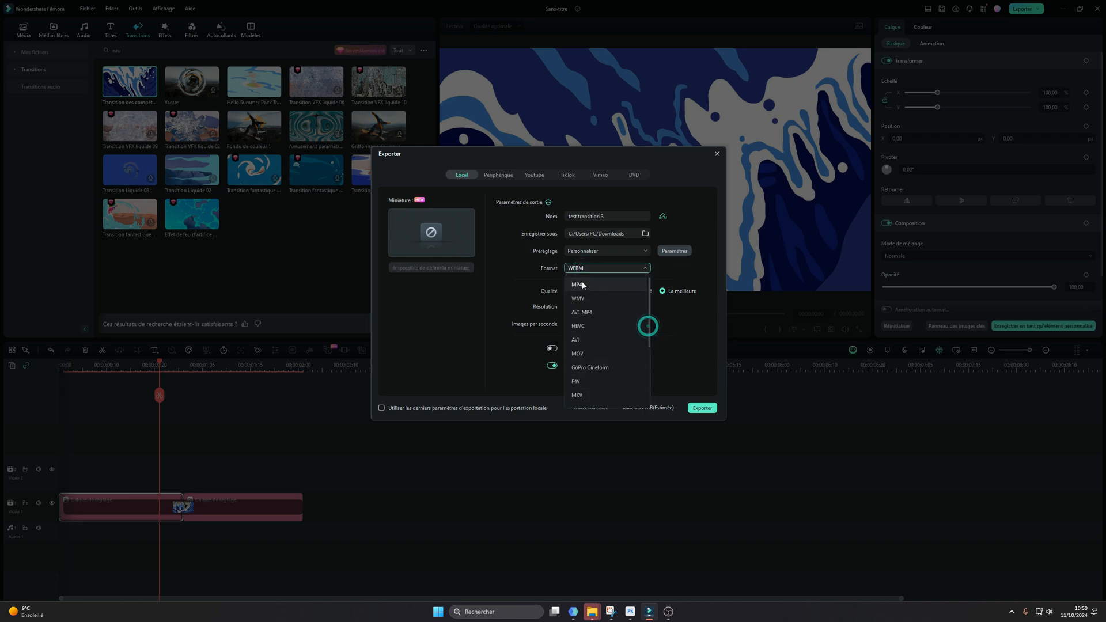
scroll(634, 334, "down", 5)
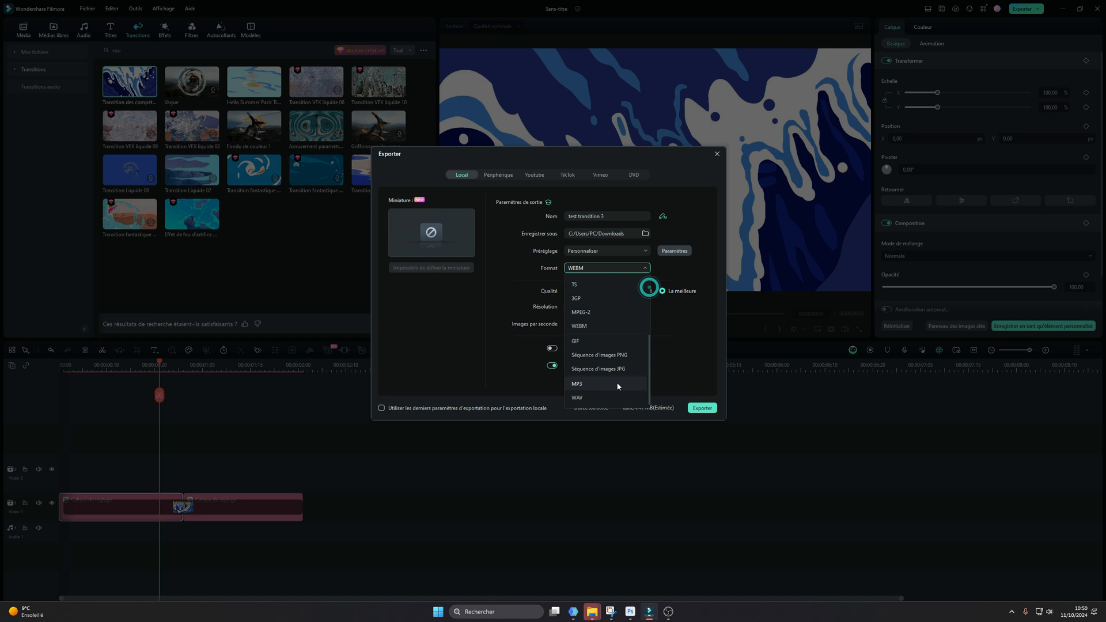
left_click(578, 327)
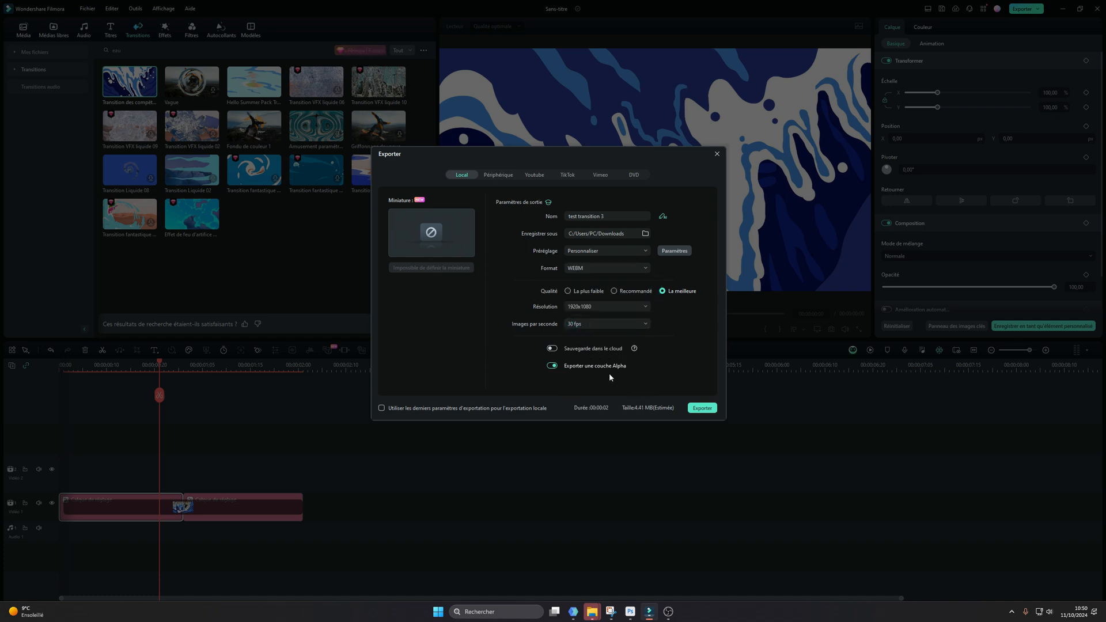
mouse_move(628, 367)
left_click(552, 366)
left_click(702, 408)
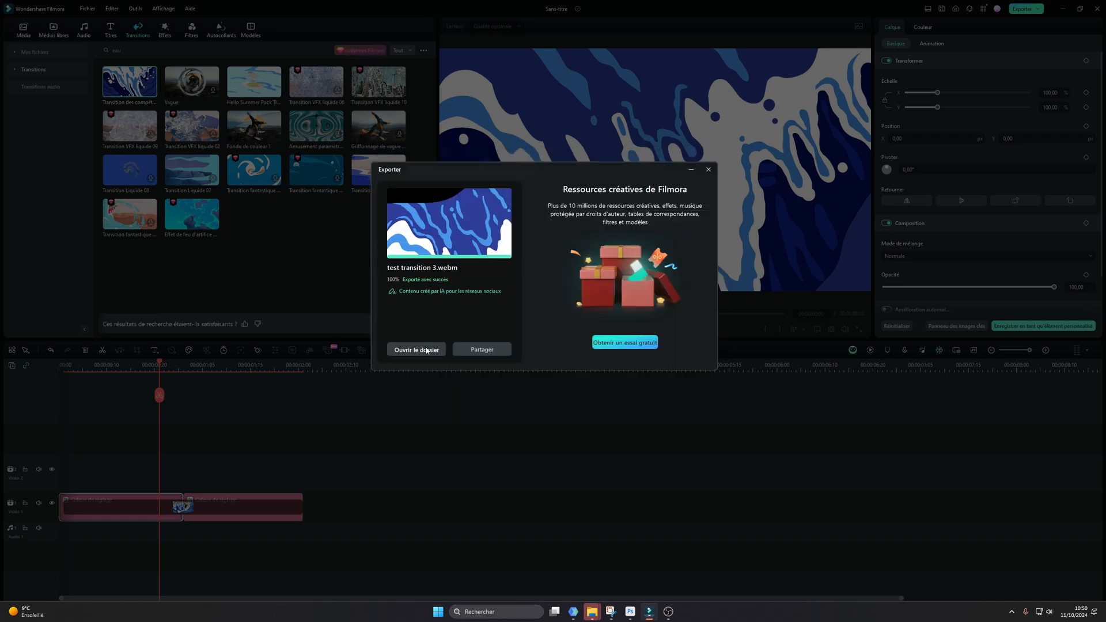
left_click(419, 350)
Return to OBS Studio and send the Plan cam et live samsung scene to the program output with the Feu transition
left_click(1062, 8)
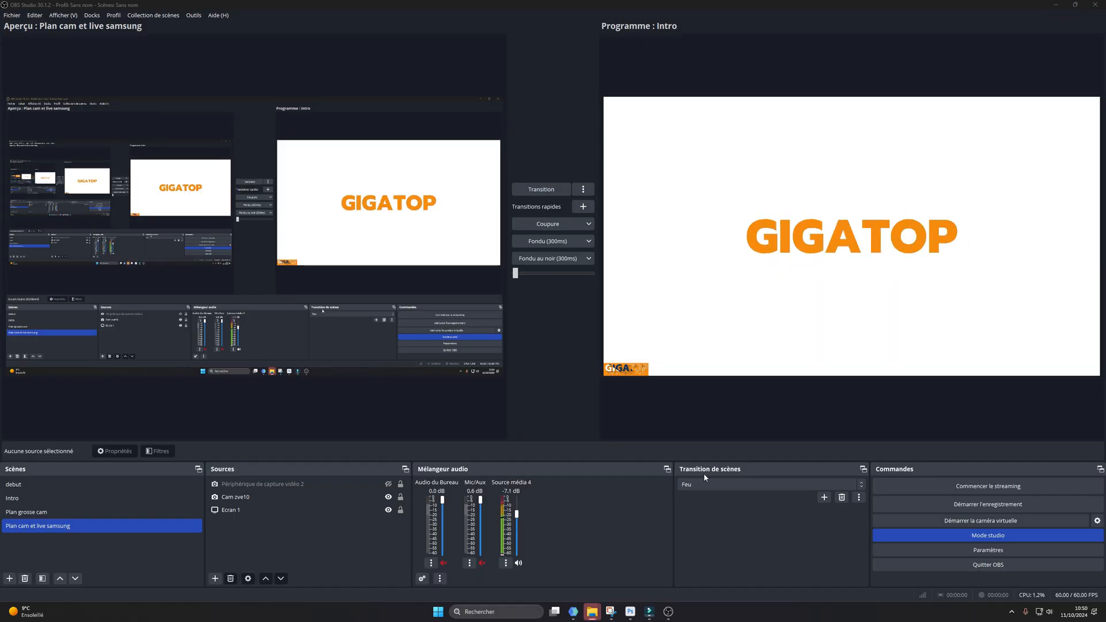
left_click(689, 485)
left_click(685, 512)
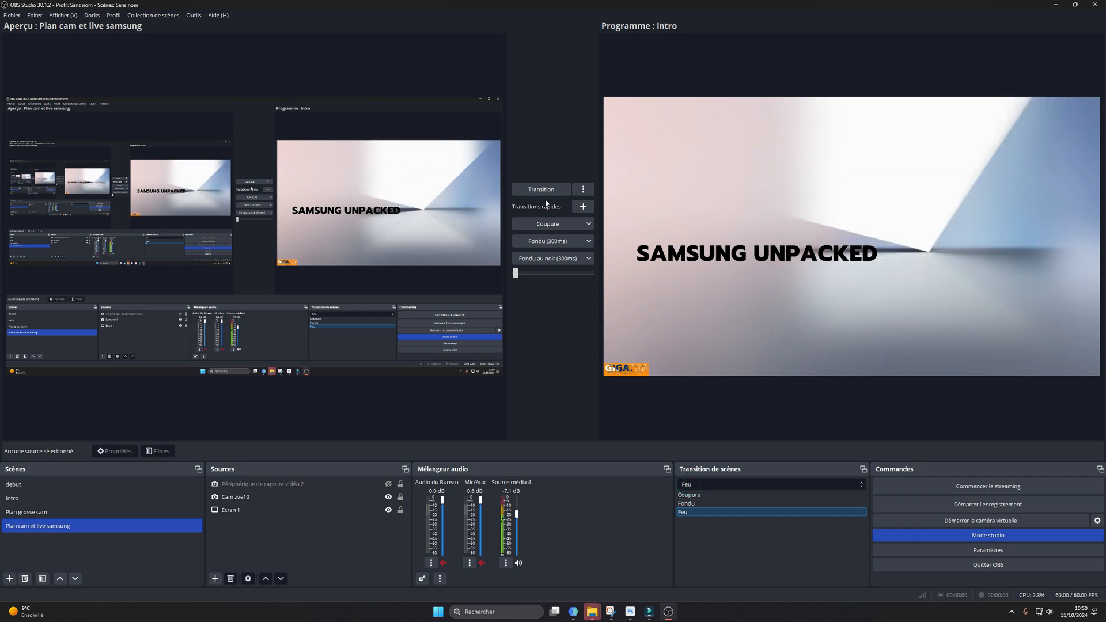
left_click(538, 188)
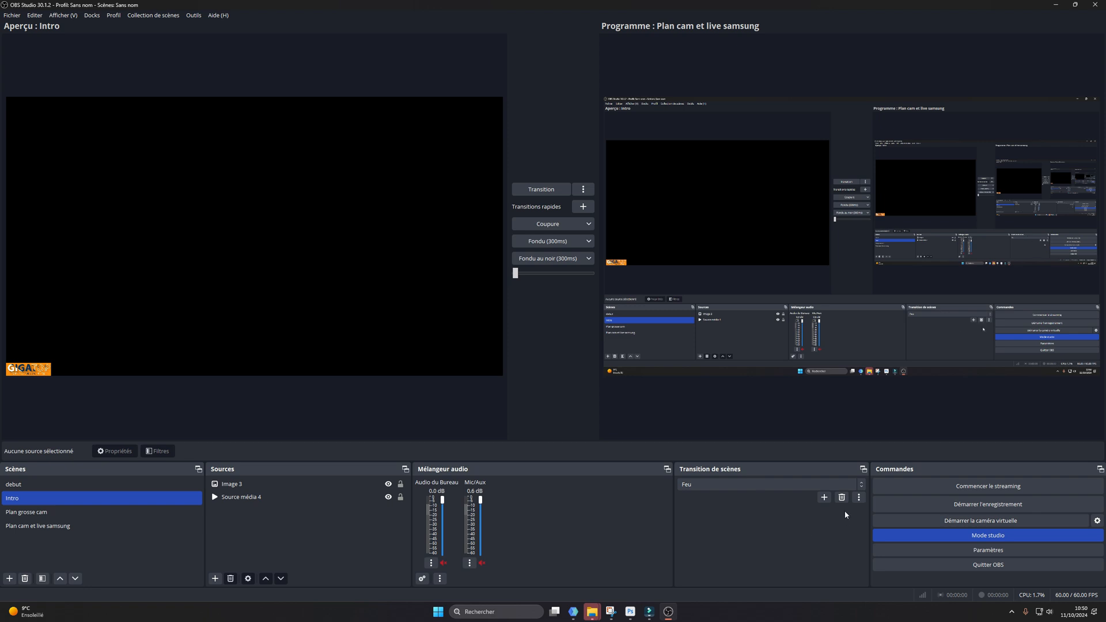
Add a new Stinger scene transition named "Eau"
left_click(824, 497)
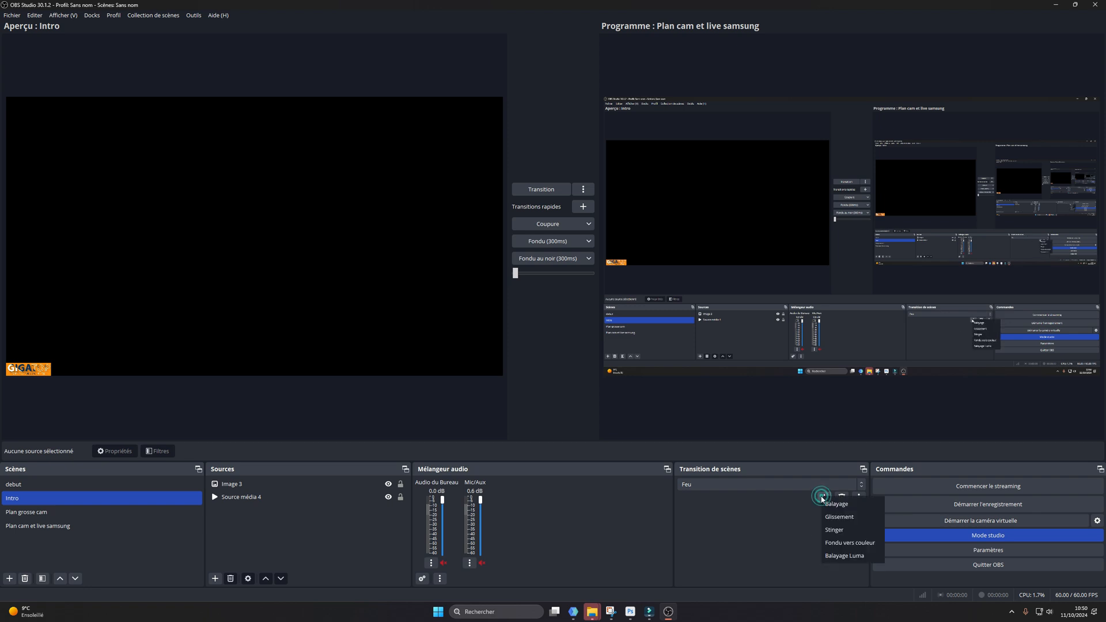
left_click(854, 530)
double_click(471, 297)
type("Eau")
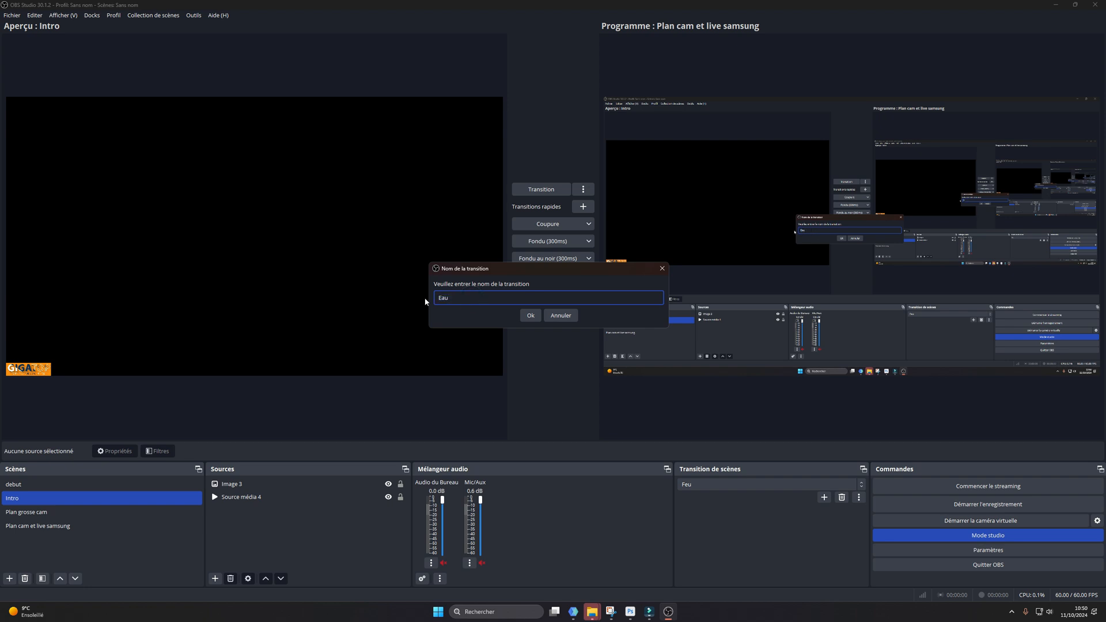
left_click(530, 315)
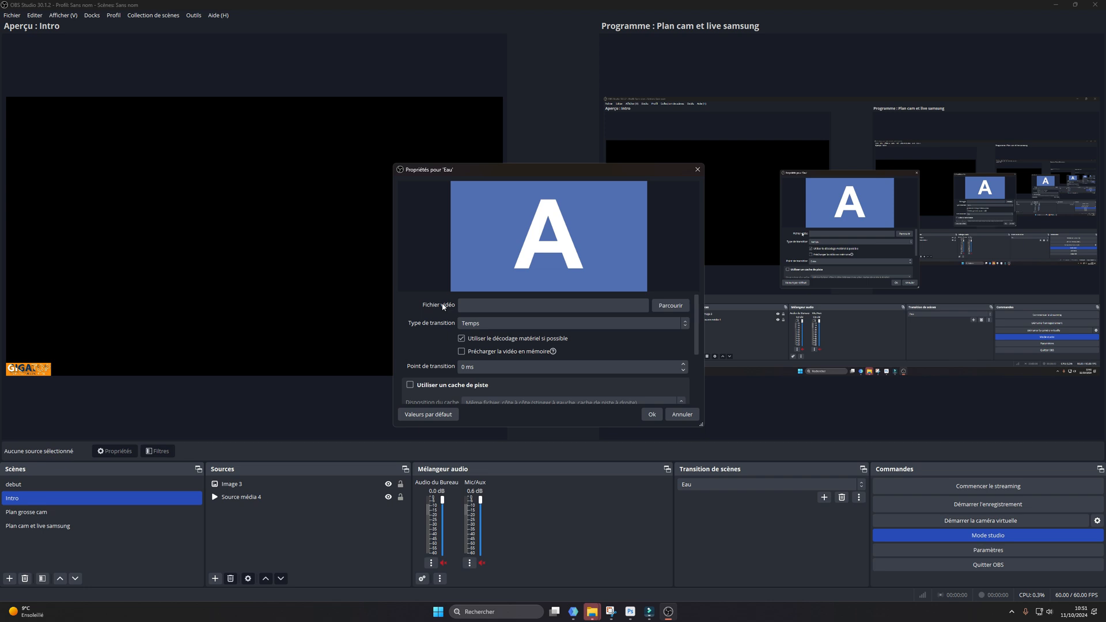
Choose test transition 3.webm from the Téléchargements folder as the video file for the Eau transition
left_click(674, 307)
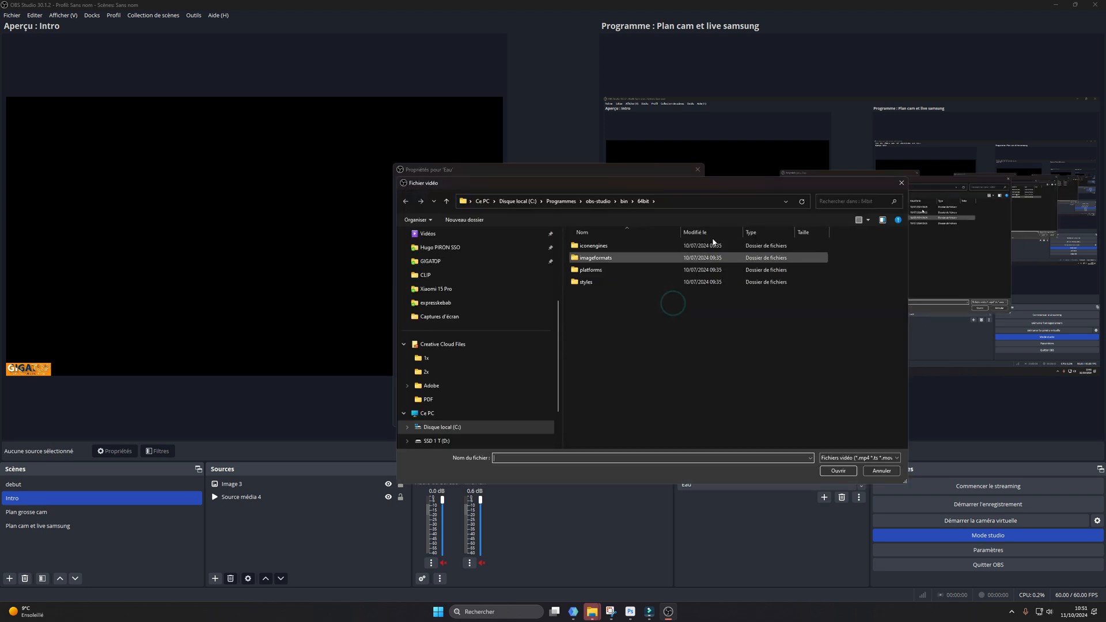
left_click(439, 305)
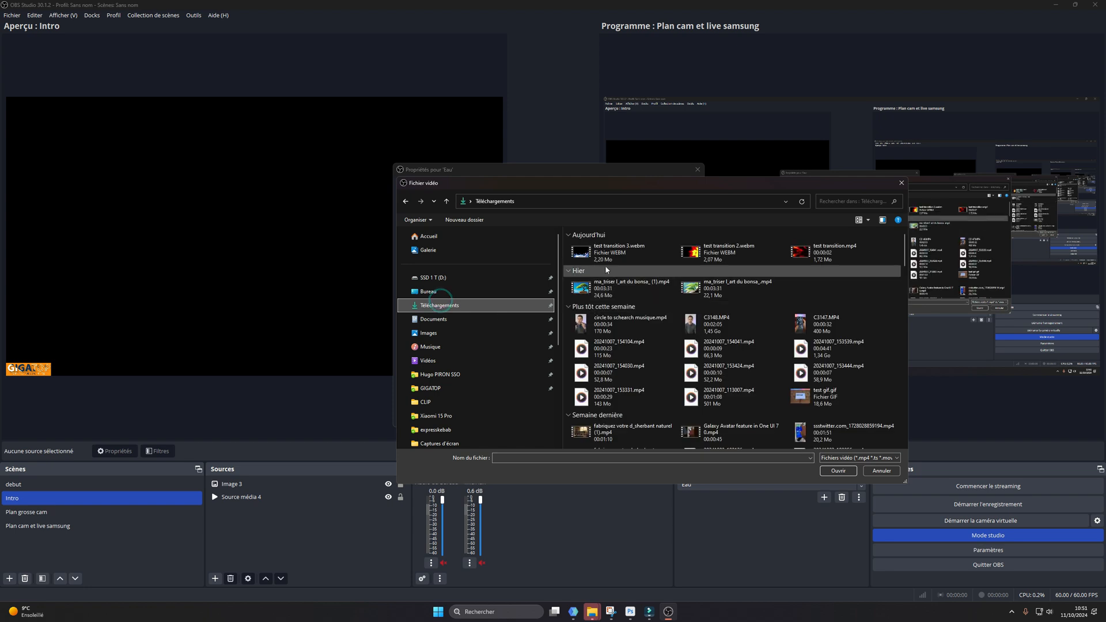
left_click(594, 255)
left_click(839, 471)
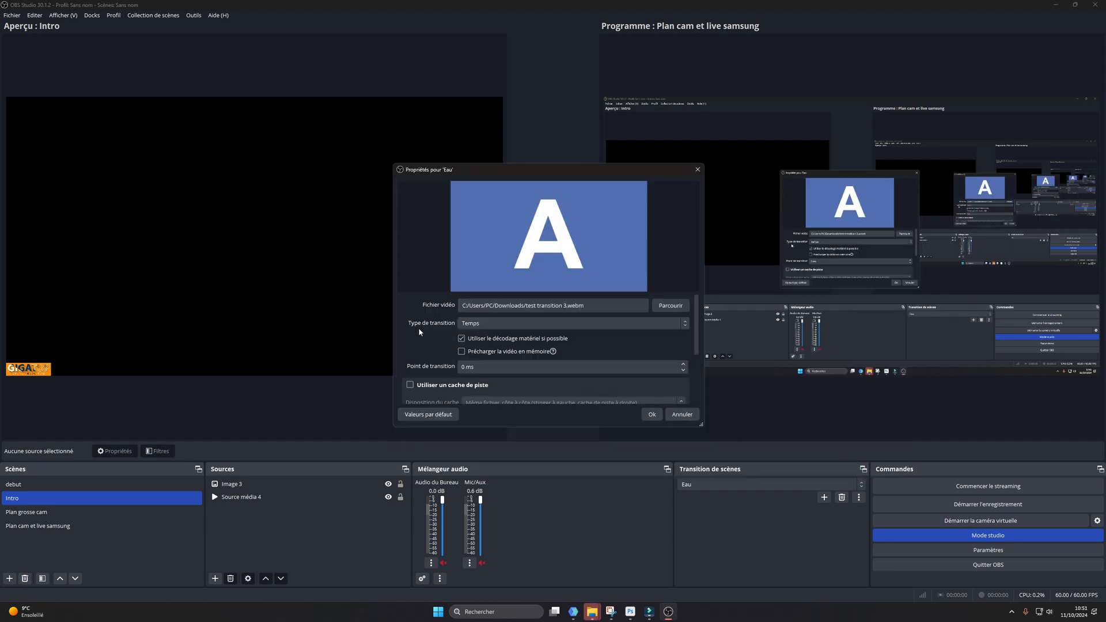
Set the Eau transition's type to Image and its transition point to image 17
left_click(491, 326)
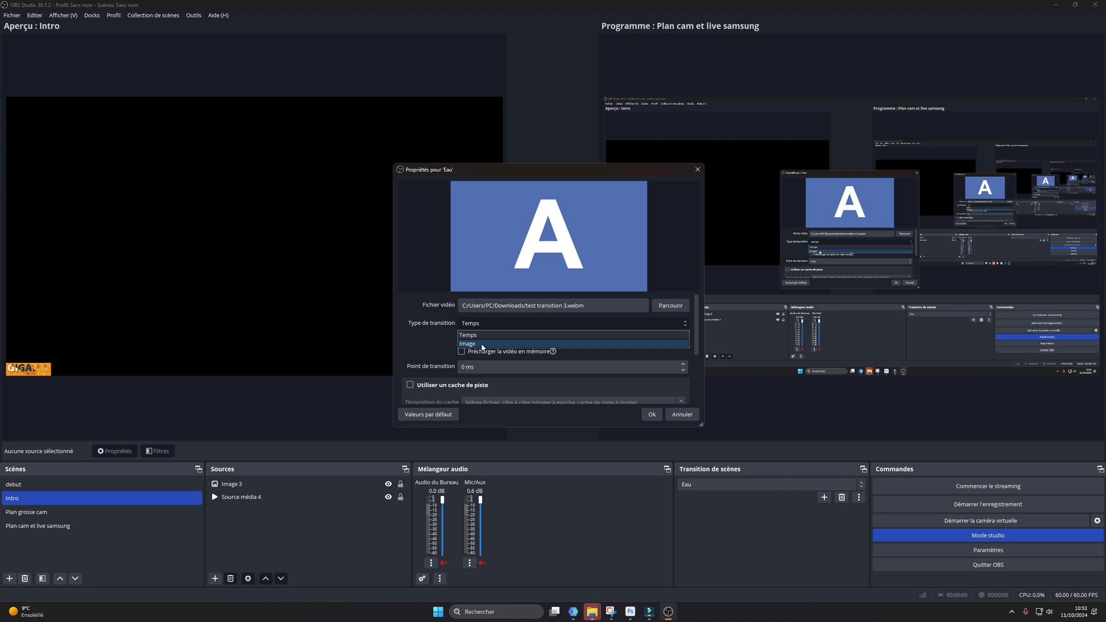
left_click(482, 344)
scroll(442, 336, "down", 1)
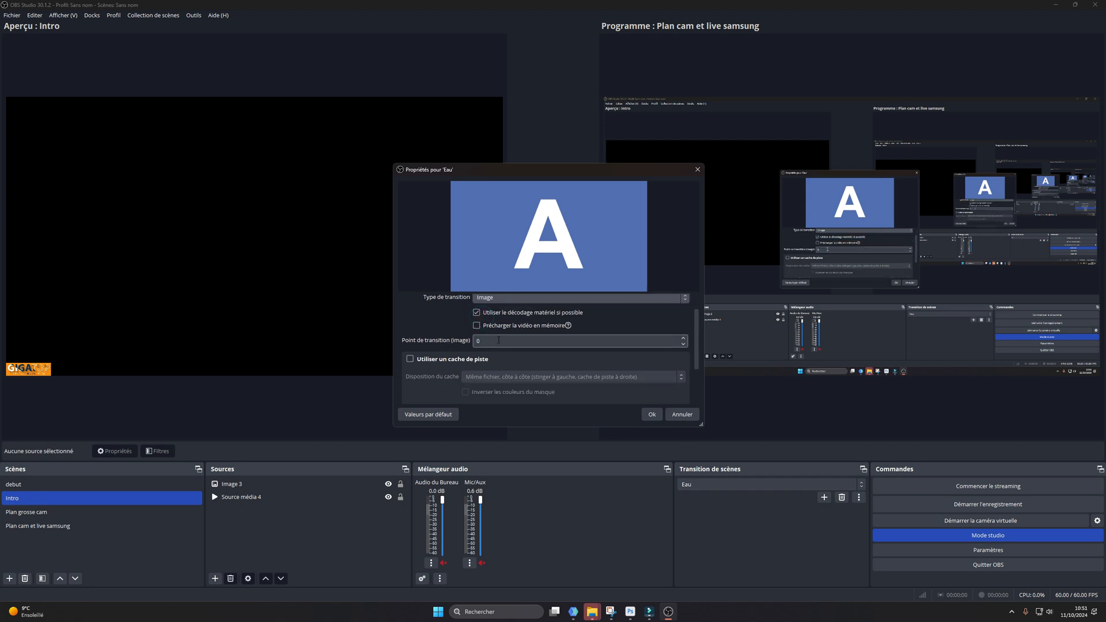
left_click(469, 341)
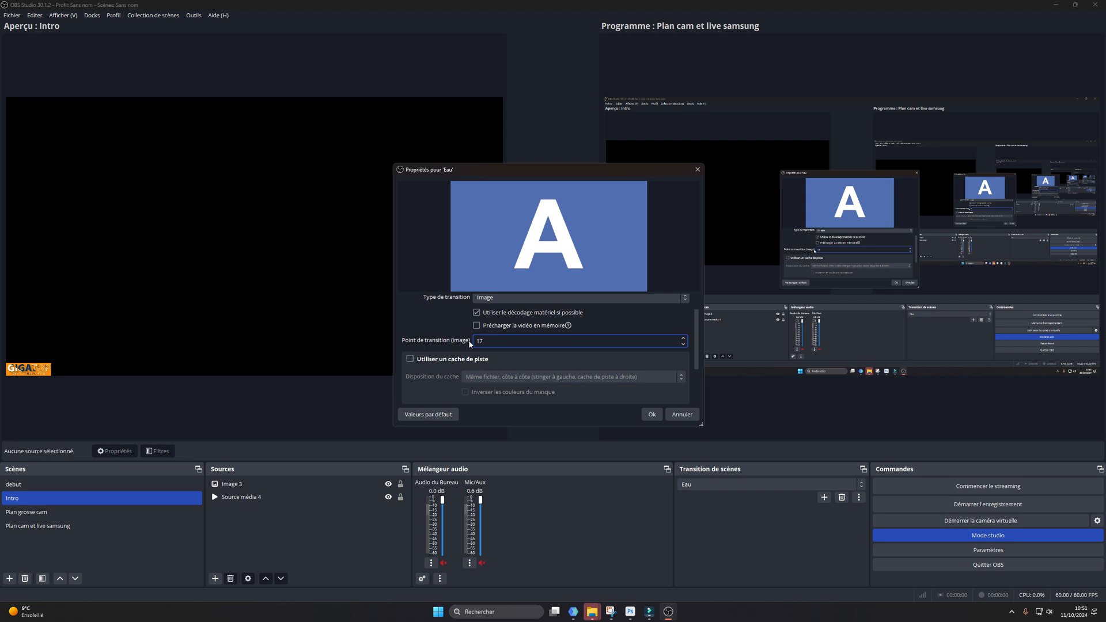
Review the audio monitoring and audio fade style options, keep Pas de Monitoring and the current fade style, and confirm the Eau transition's properties
scroll(468, 340, "down", 3)
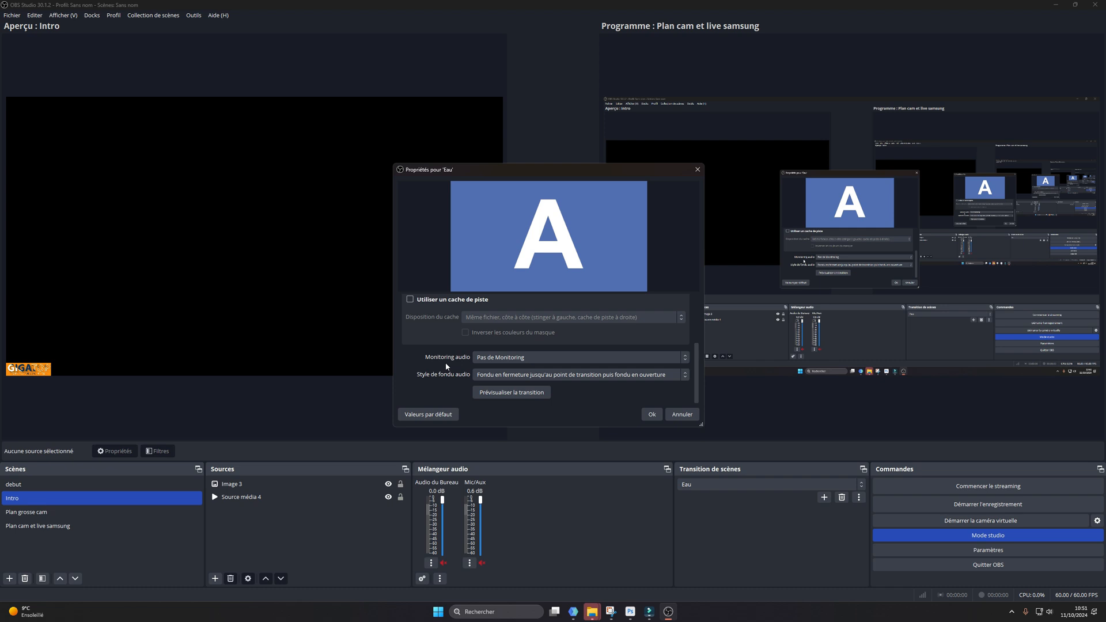
left_click(500, 357)
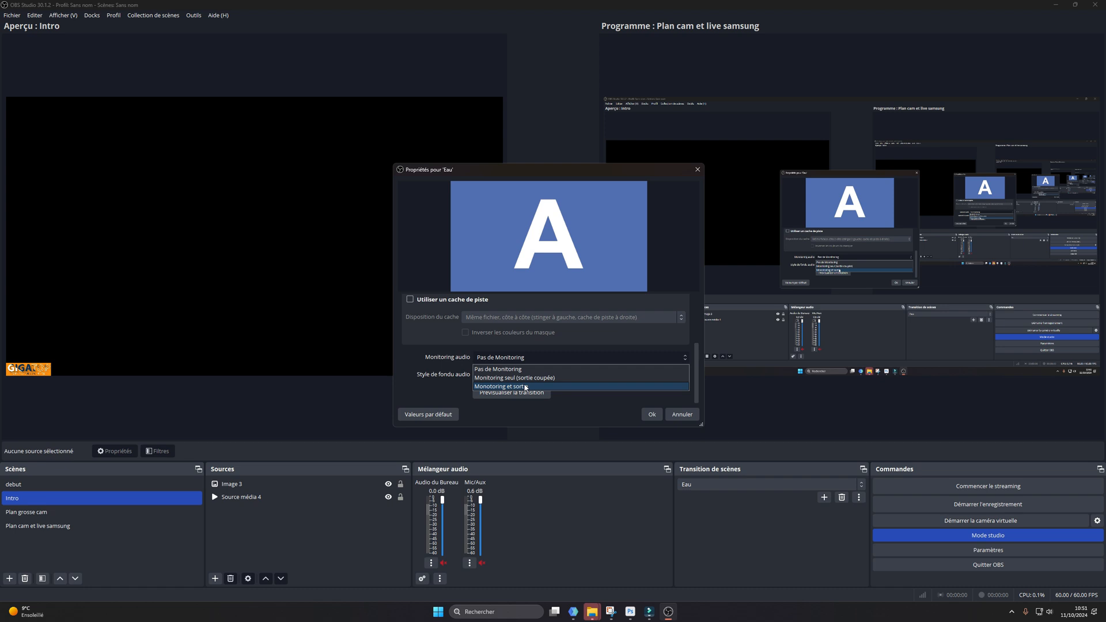
left_click(449, 367)
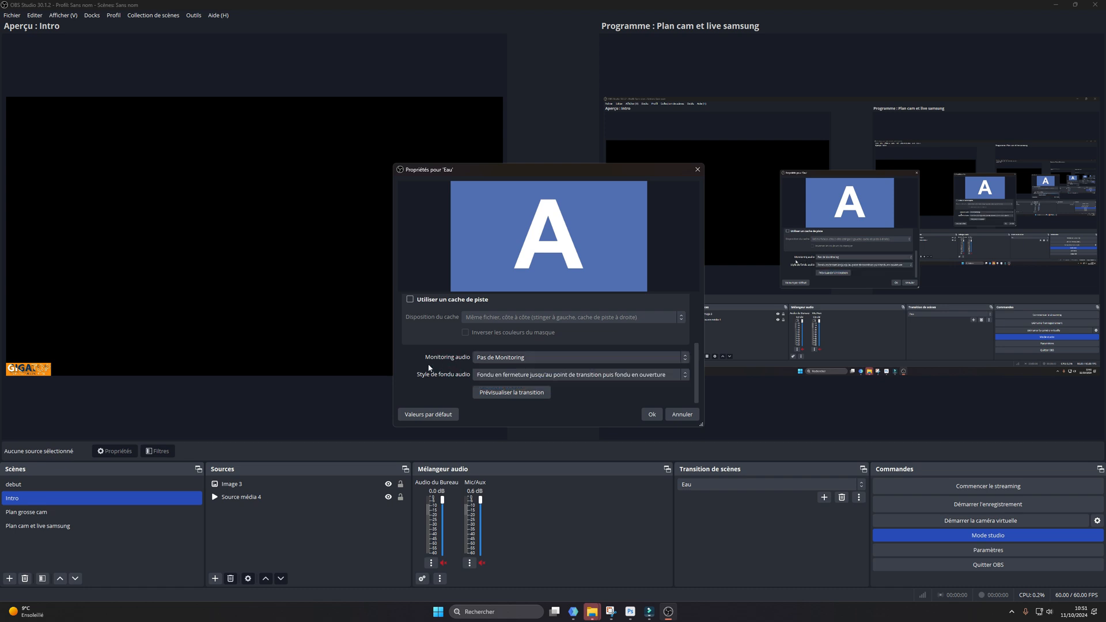
left_click(520, 376)
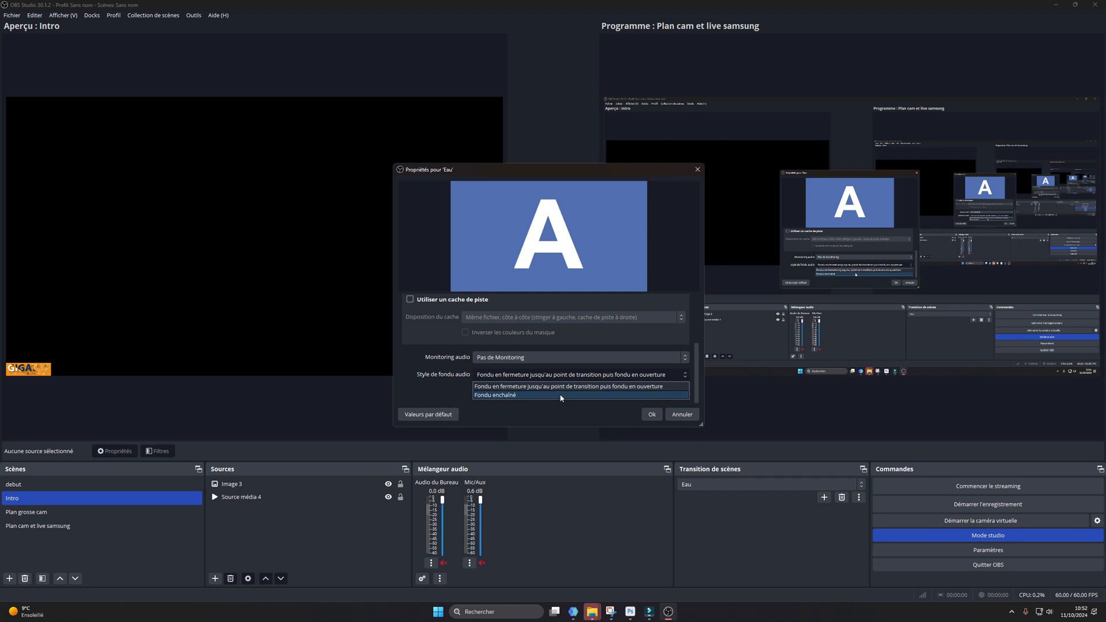
left_click(435, 374)
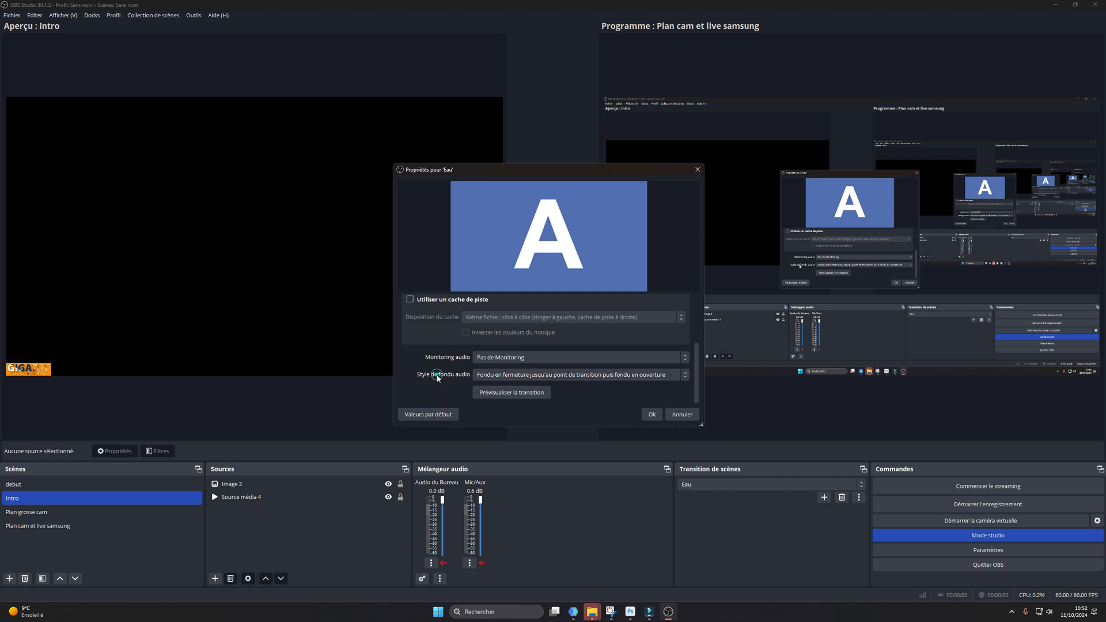
left_click(650, 414)
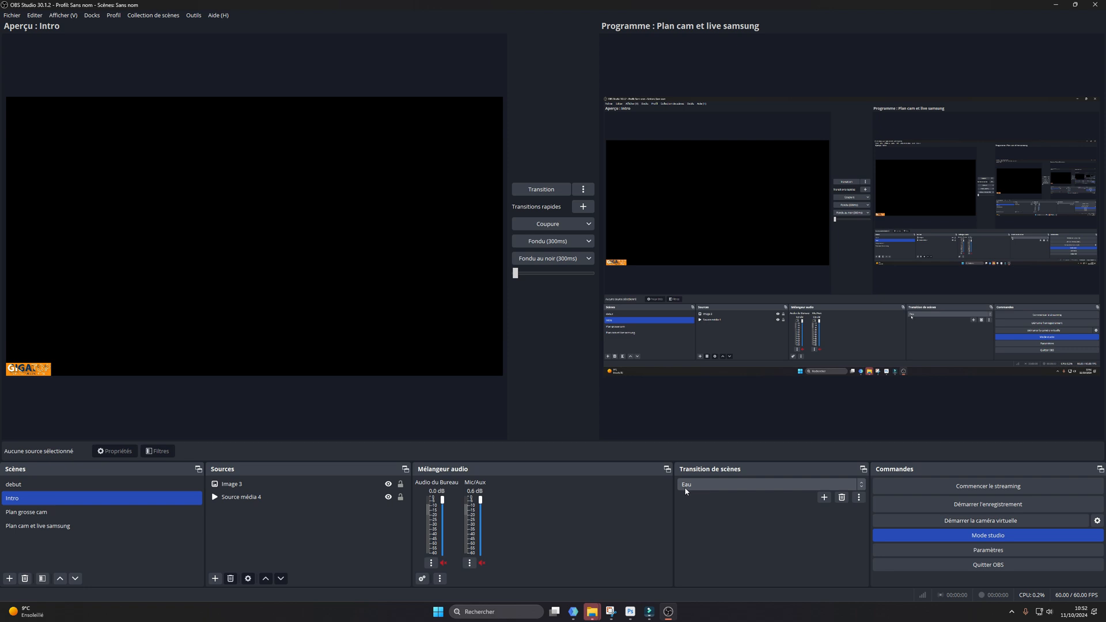
Test the Eau transition on the Plan cam et live samsung scene and send the Intro scene to the program output with it
left_click(40, 524)
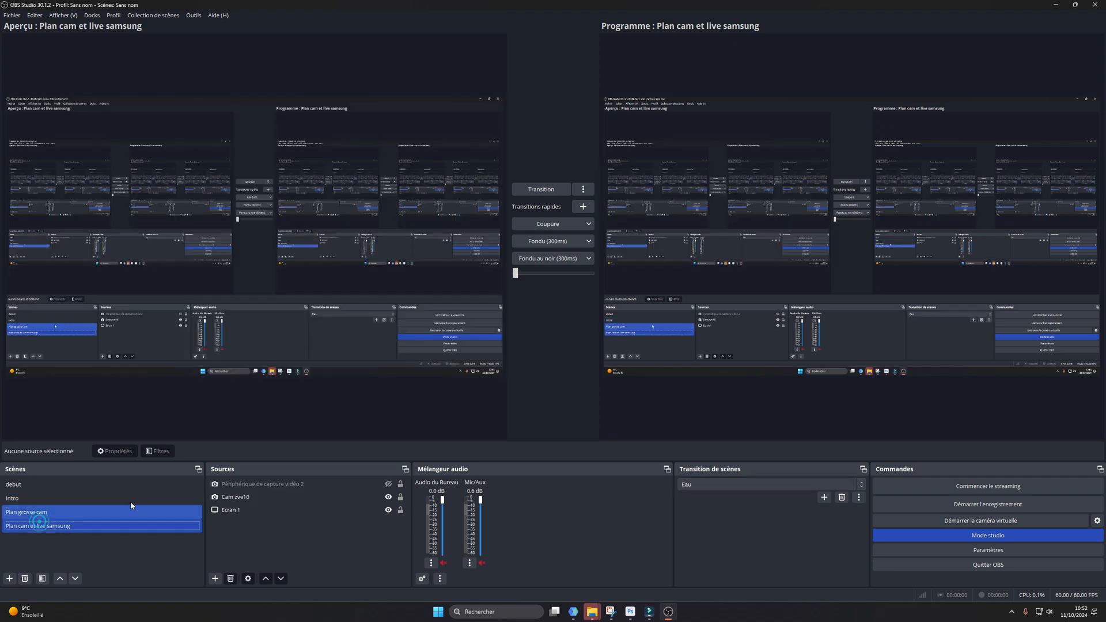
left_click(537, 190)
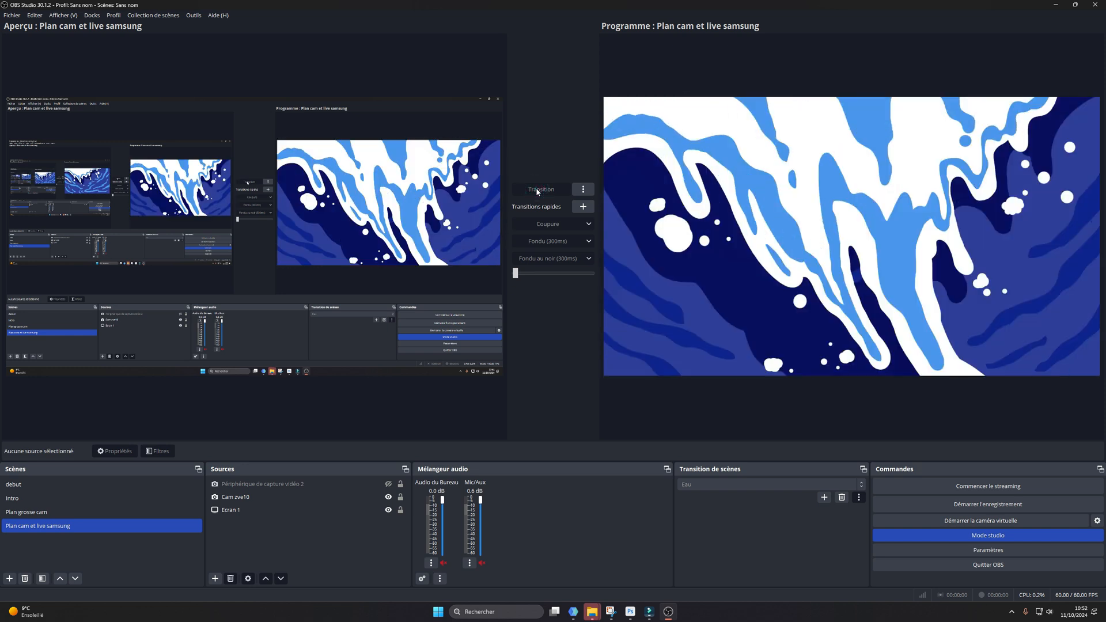
left_click(90, 484)
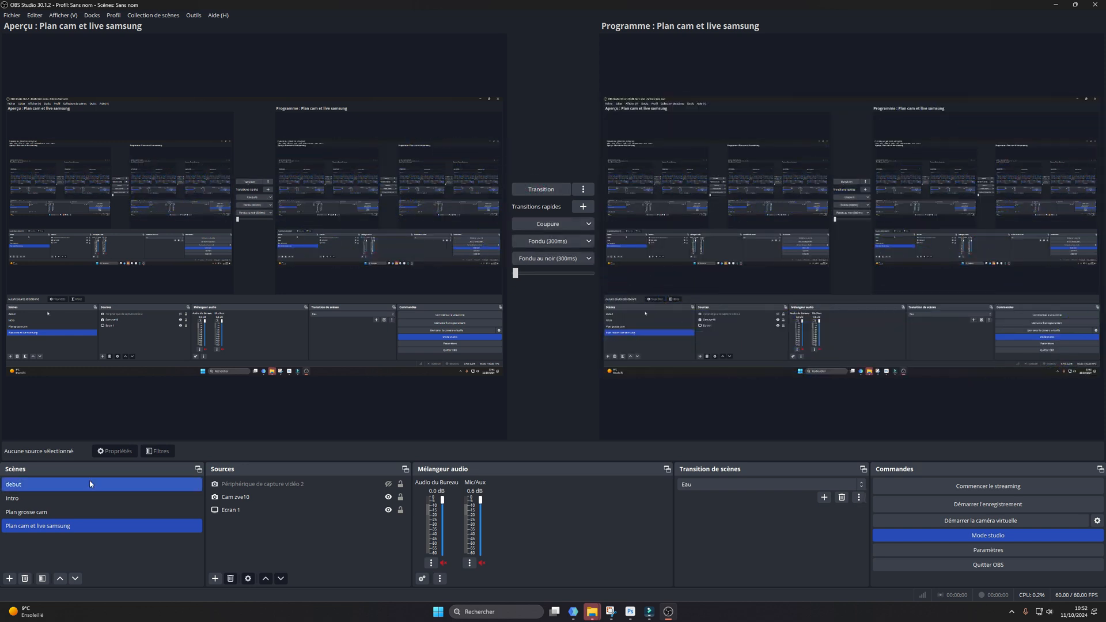
left_click(52, 498)
left_click(550, 192)
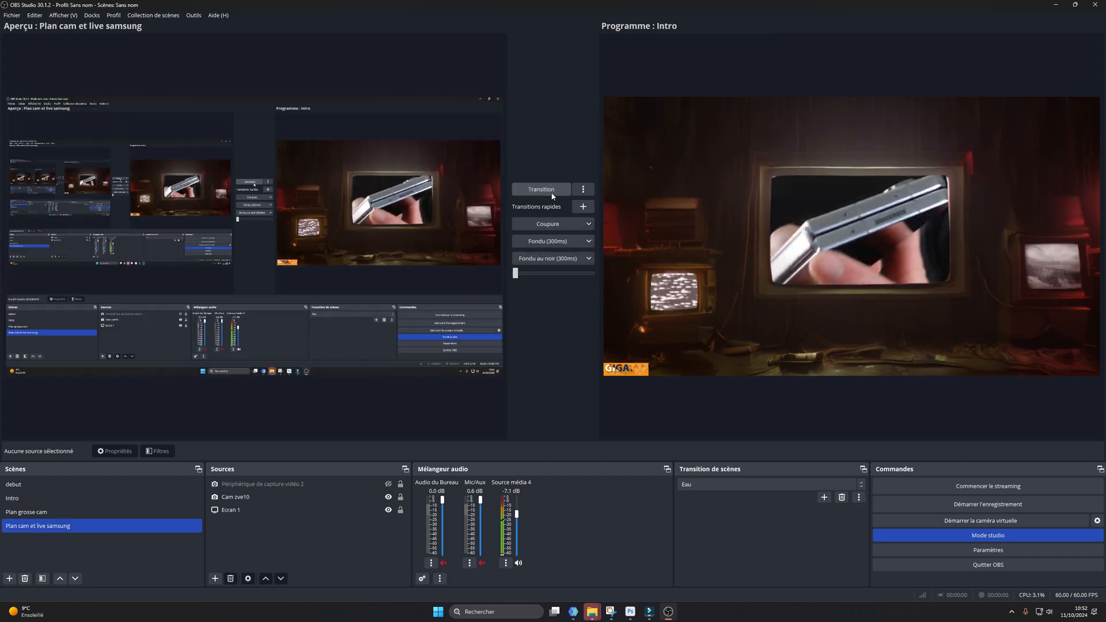
Send the Plan cam et live samsung scene back to the program output with the Eau transition
left_click(37, 516)
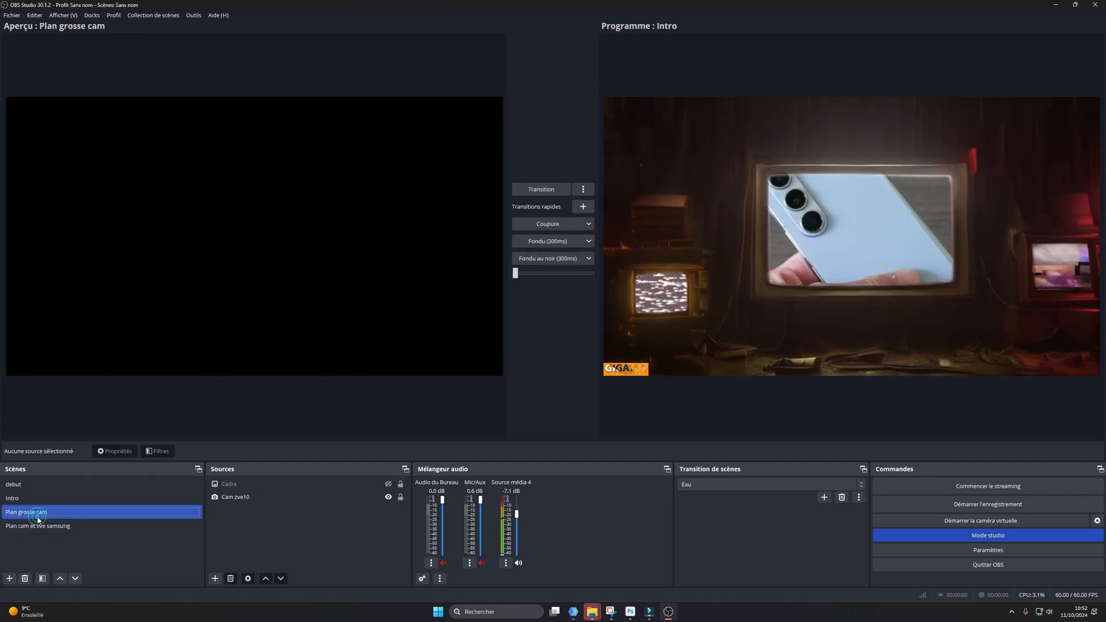
left_click(38, 525)
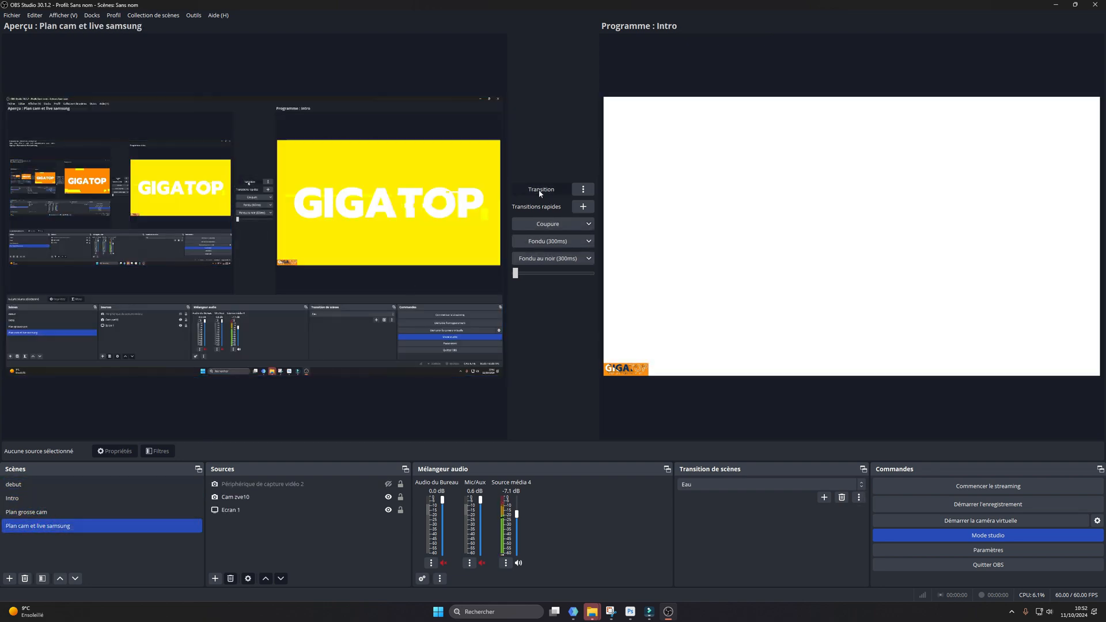
left_click(540, 191)
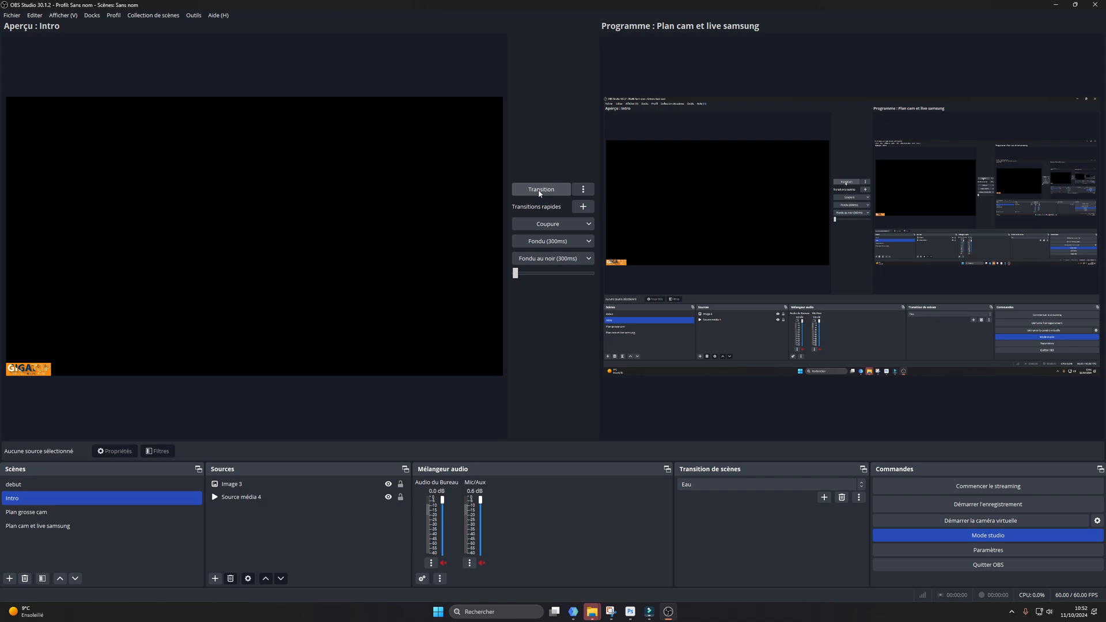
Switch to Wondershare Filmora and move the playhead to 00:00:01:00 to examine the water transition's frame there
left_click(649, 612)
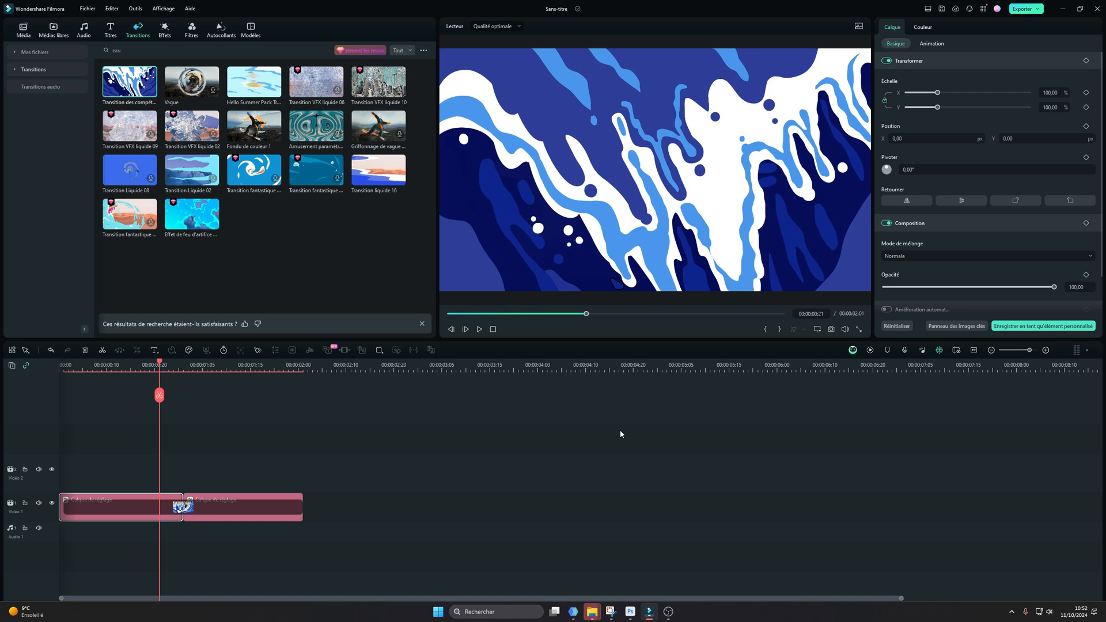
mouse_move(159, 366)
left_mouse_down()
mouse_move(141, 366)
mouse_move(180, 366)
left_mouse_up()
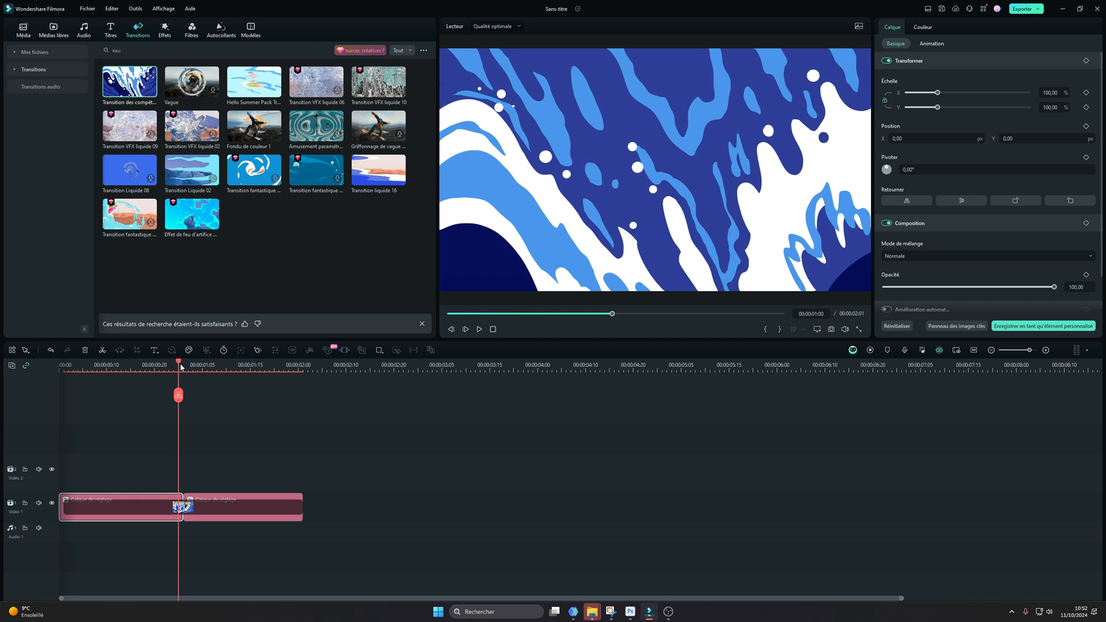